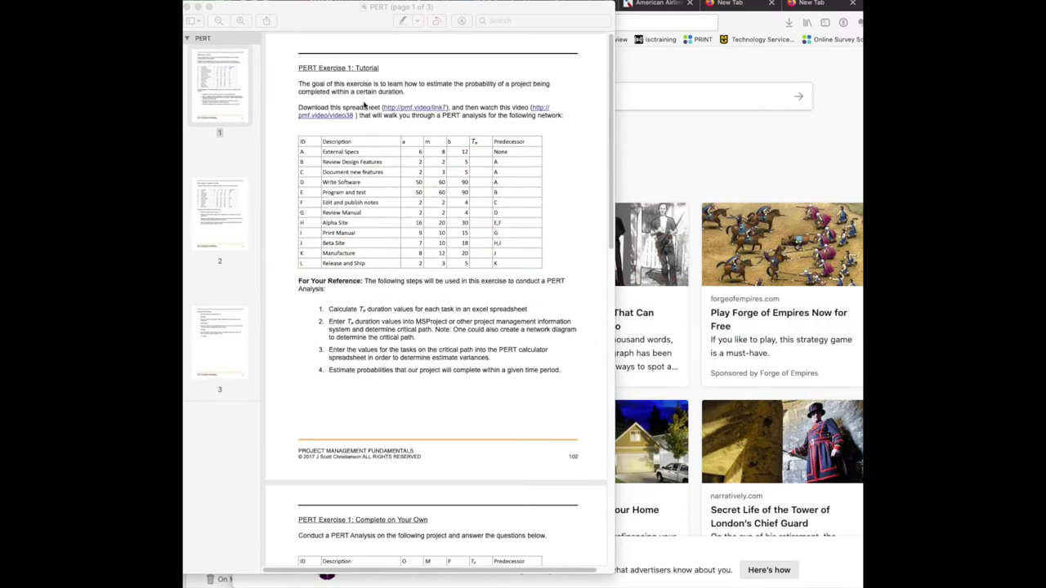
# Follow the exercise's spreadsheet link and download NewPERTWorksheet.xlsx, opening it with Microsoft Excel
pyautogui.click(413, 109)
pyautogui.click(413, 110)
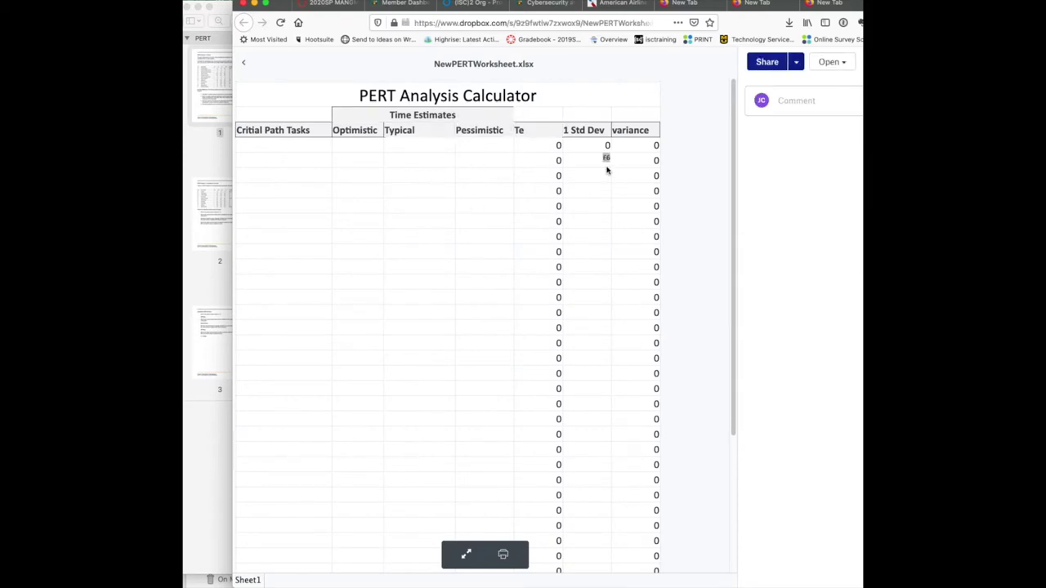
pyautogui.click(842, 64)
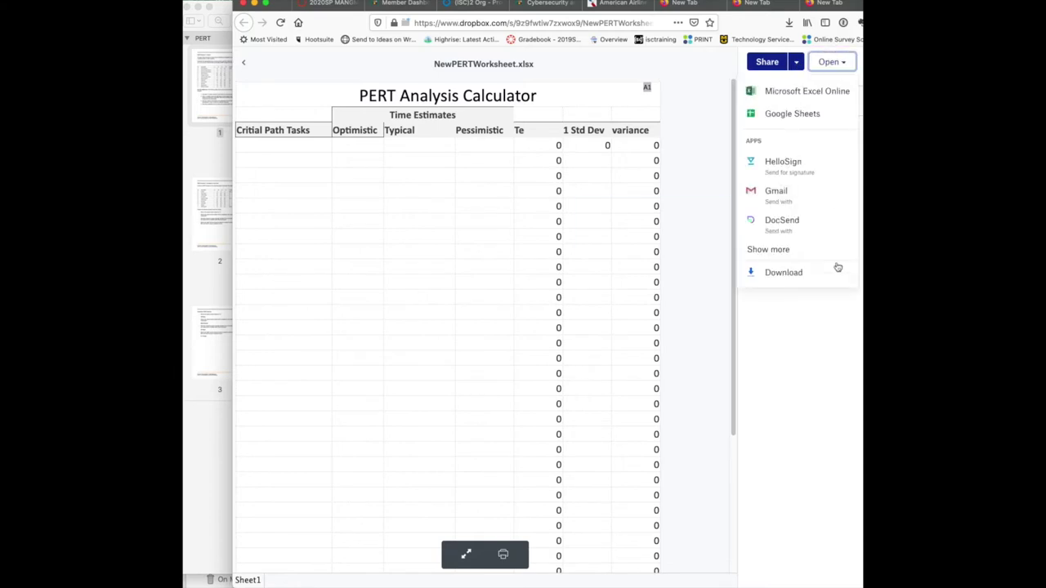
pyautogui.click(798, 273)
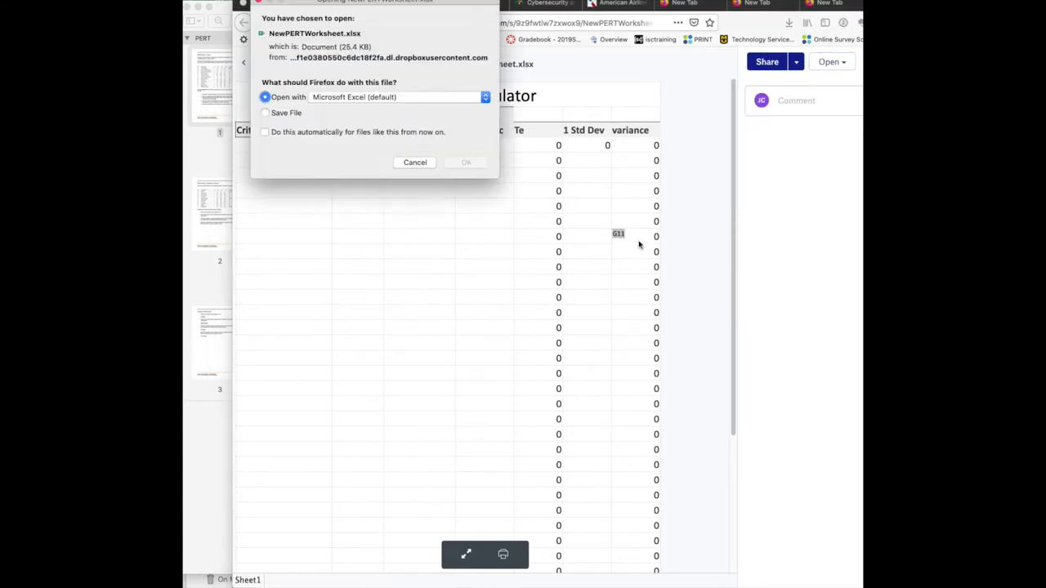
pyautogui.click(460, 166)
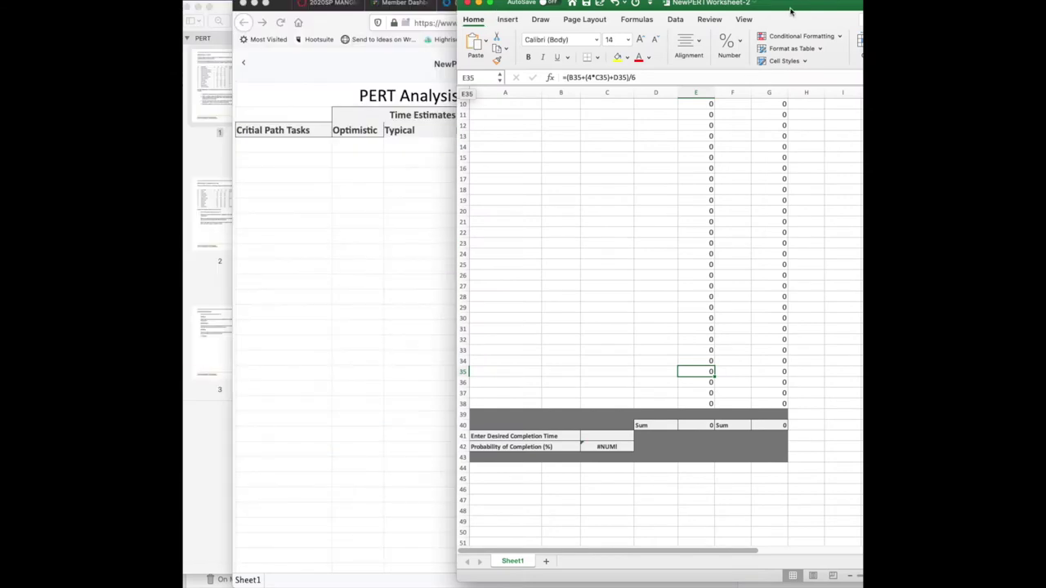
# Arrange the exercise PDF and the Excel worksheet side by side, with the task table and the calculator's column headings visible
pyautogui.moveTo(792, 10); pyautogui.dragTo(626, 42)
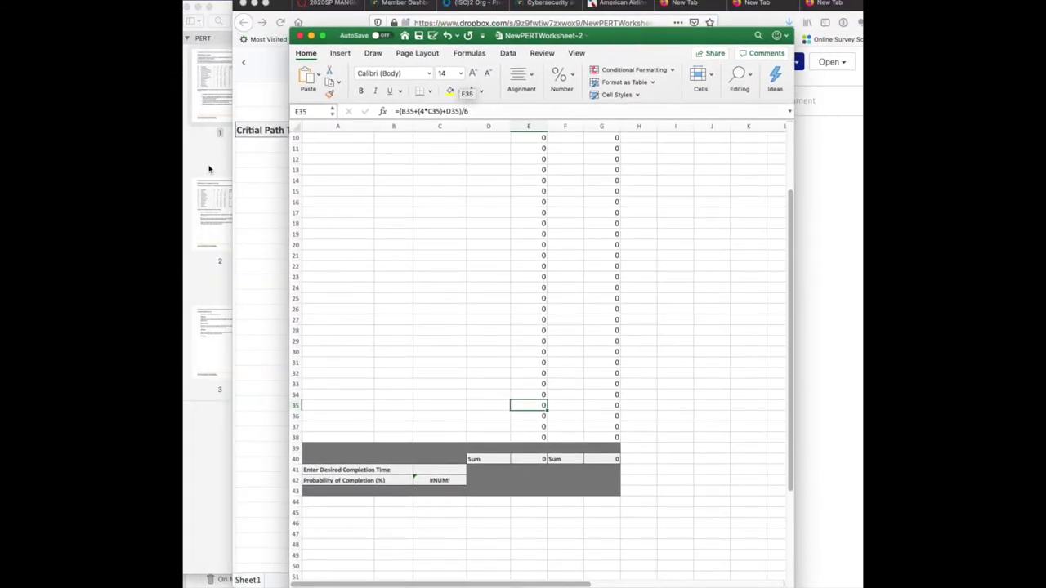
pyautogui.click(211, 168)
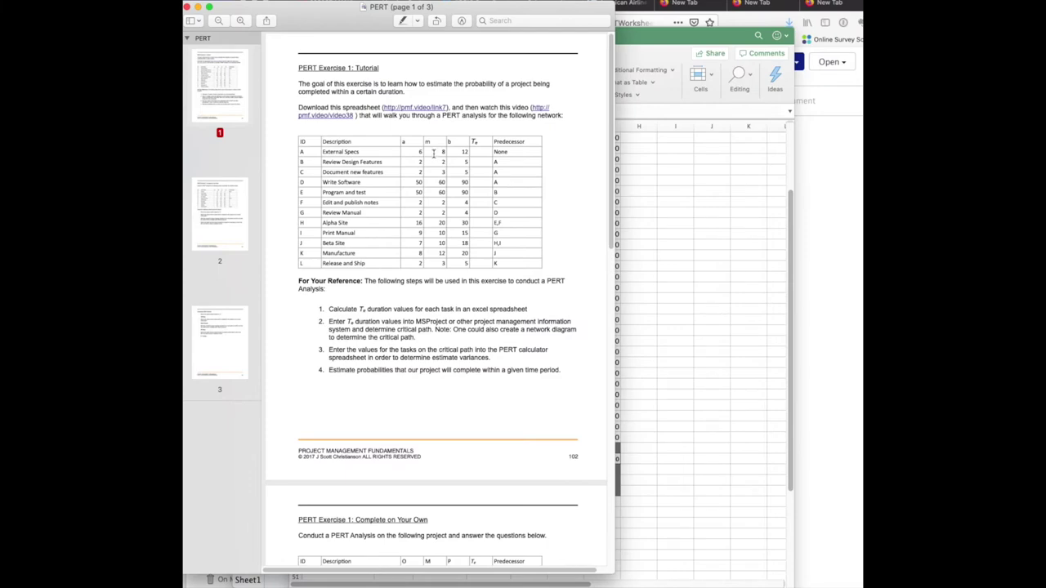
pyautogui.moveTo(331, 31); pyautogui.dragTo(235, 24)
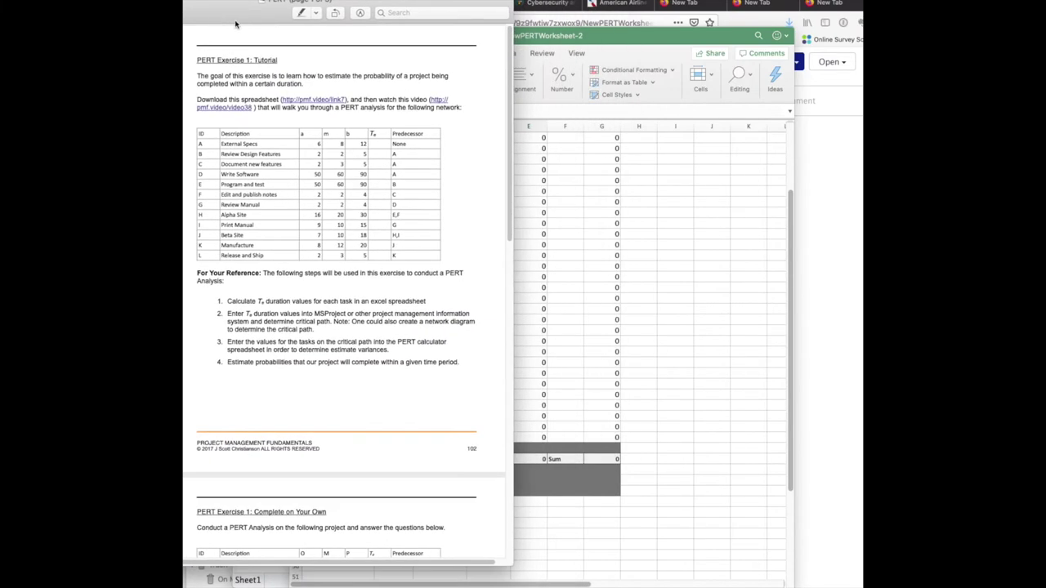
pyautogui.moveTo(602, 40); pyautogui.dragTo(746, 54)
pyautogui.scroll(5, 675, 248)
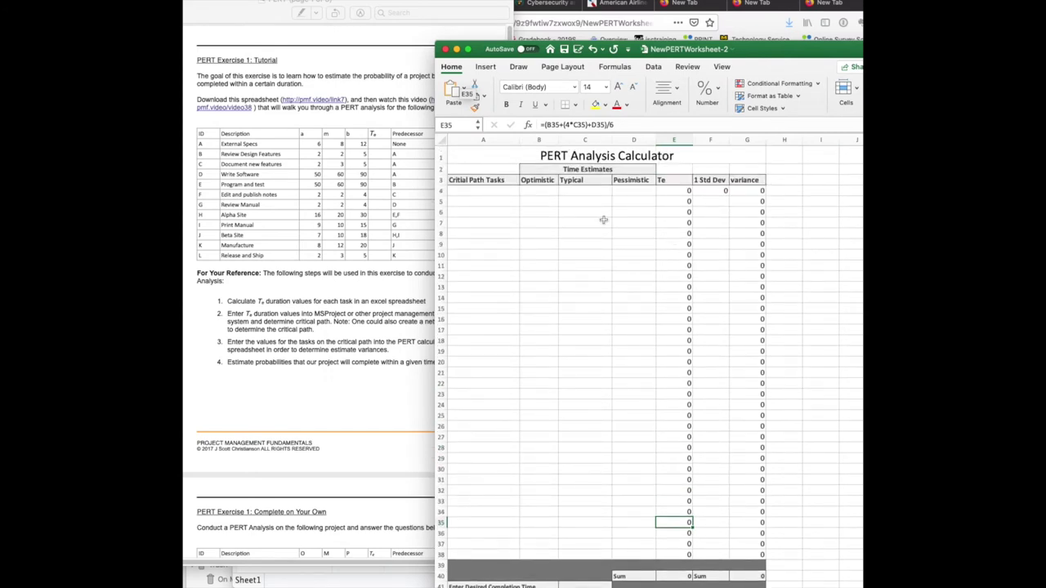
# Enter the first task name, External Specs, in cell A4 of the PERT Analysis Calculator
pyautogui.click(500, 190)
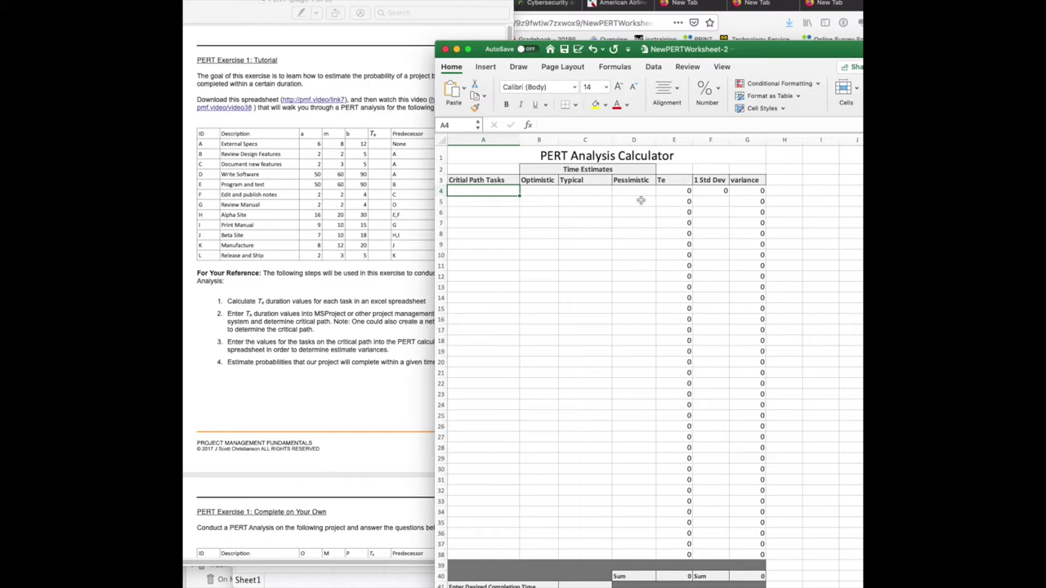
pyautogui.write('Extr')
pyautogui.write('er')
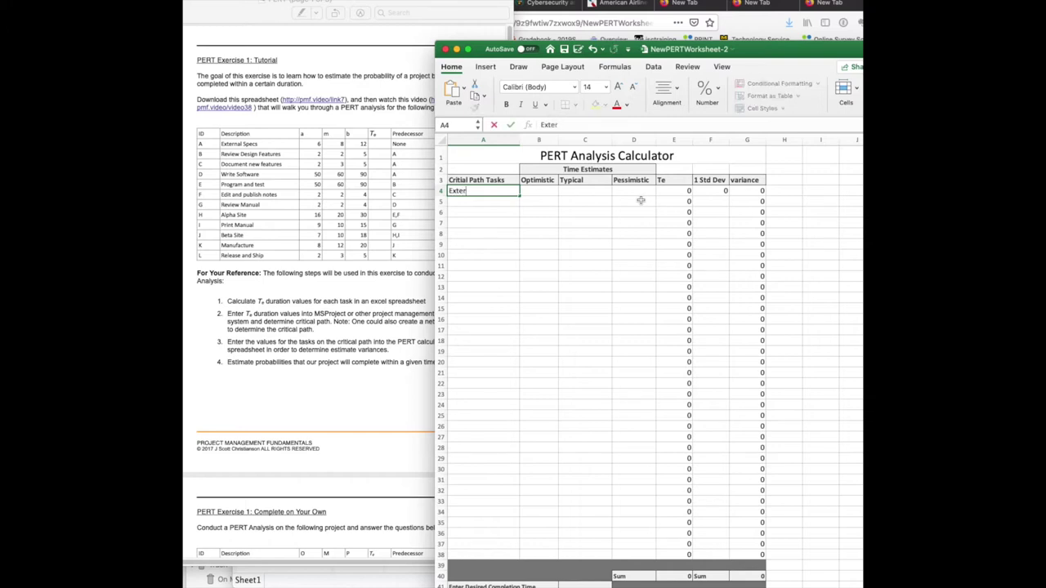
pyautogui.write('nal Specs')
pyautogui.press('Return')
# Enter Review Design Features as the second task name in cell A5
pyautogui.write('Review')
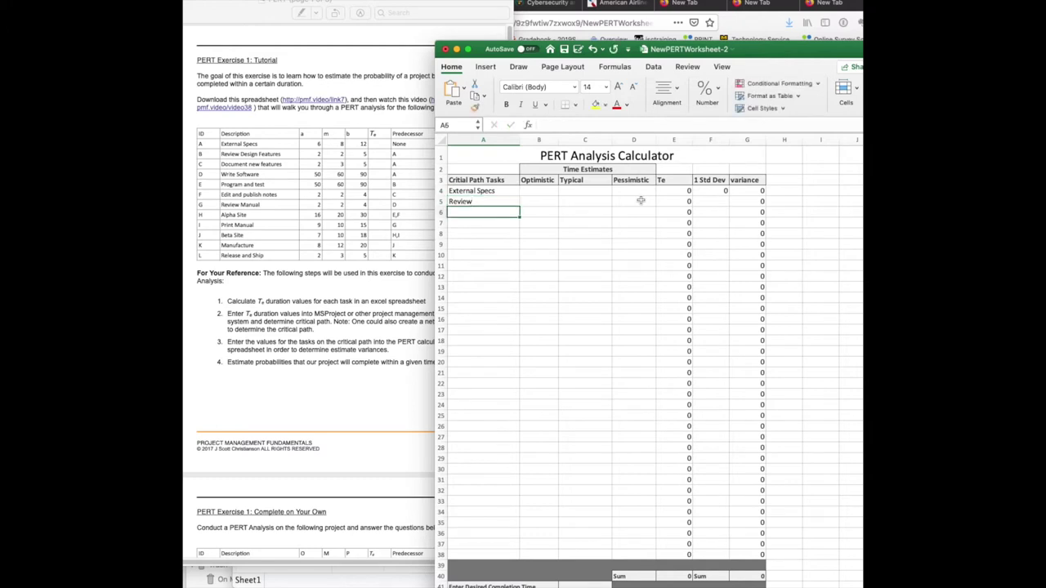
pyautogui.press('BackSpace')
pyautogui.press('BackSpace')
pyautogui.press('BackSpace')
pyautogui.press('BackSpace')
pyautogui.write('view De')
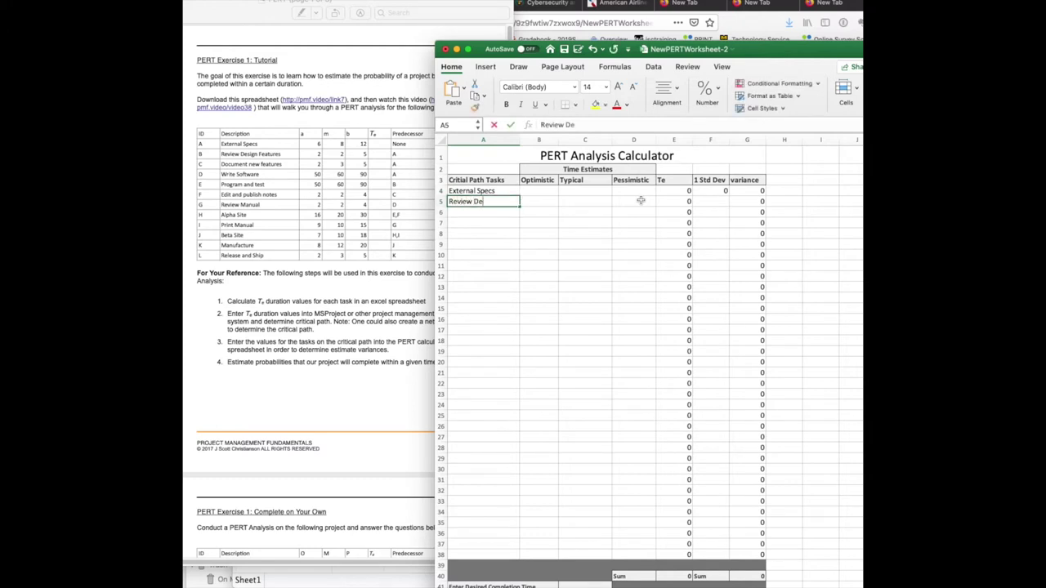
pyautogui.write('sign Features')
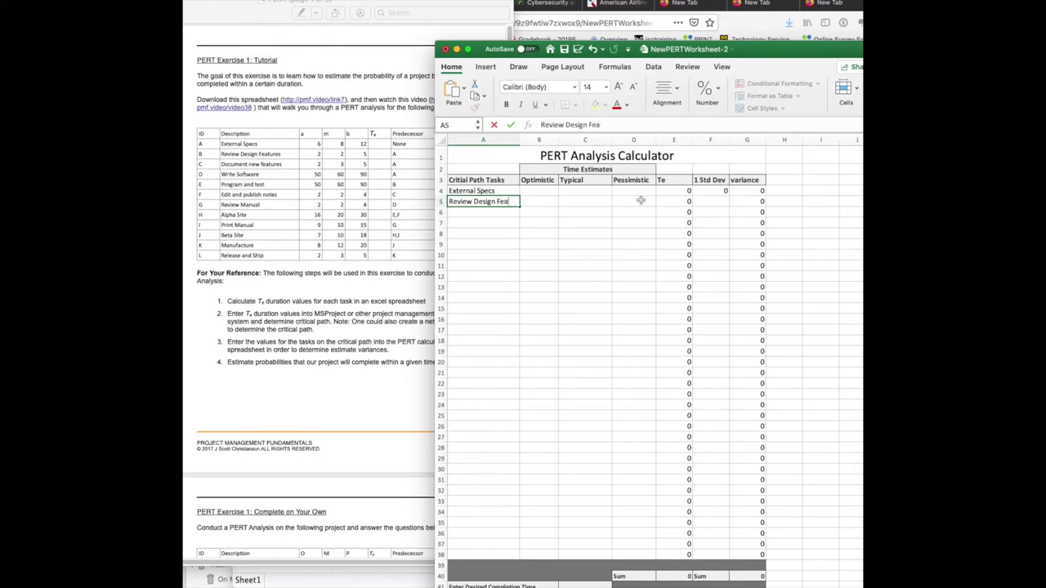
pyautogui.press('Return')
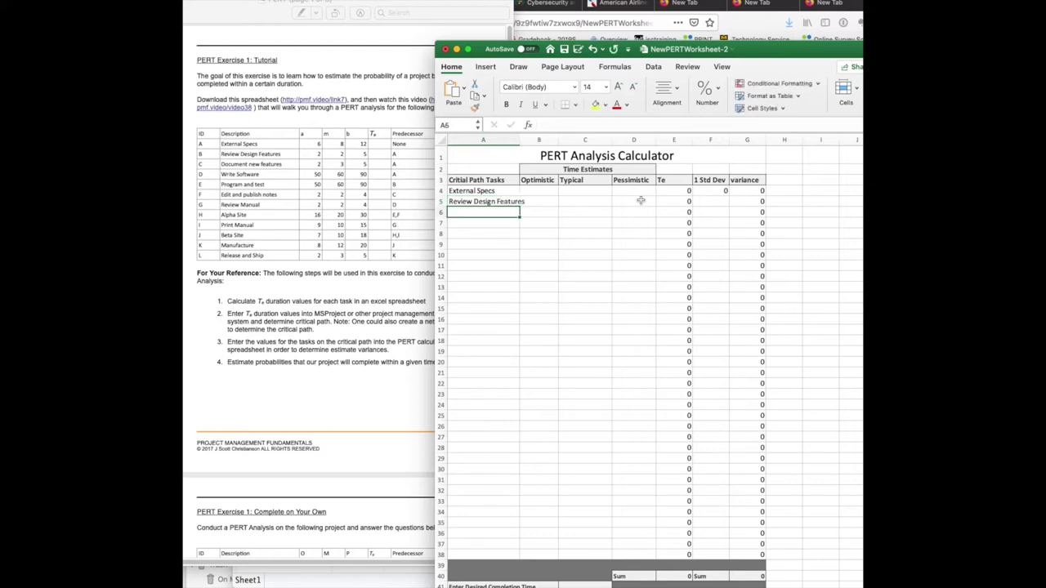
# Enter the task names Document New Features, Write Software, and Program and Test in cells A6 to A8
pyautogui.write('Document New')
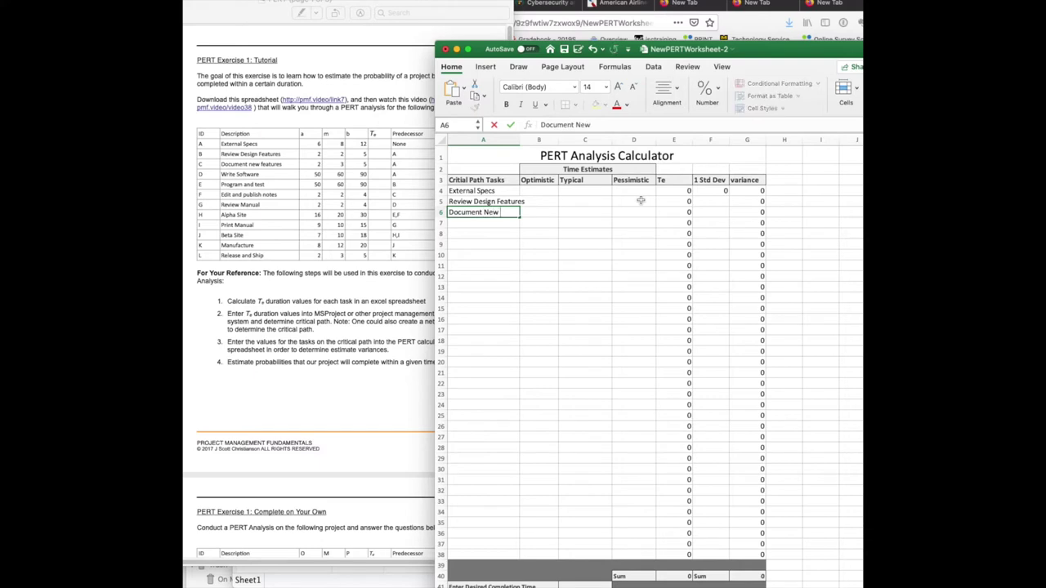
pyautogui.write(' Features')
pyautogui.press('Return')
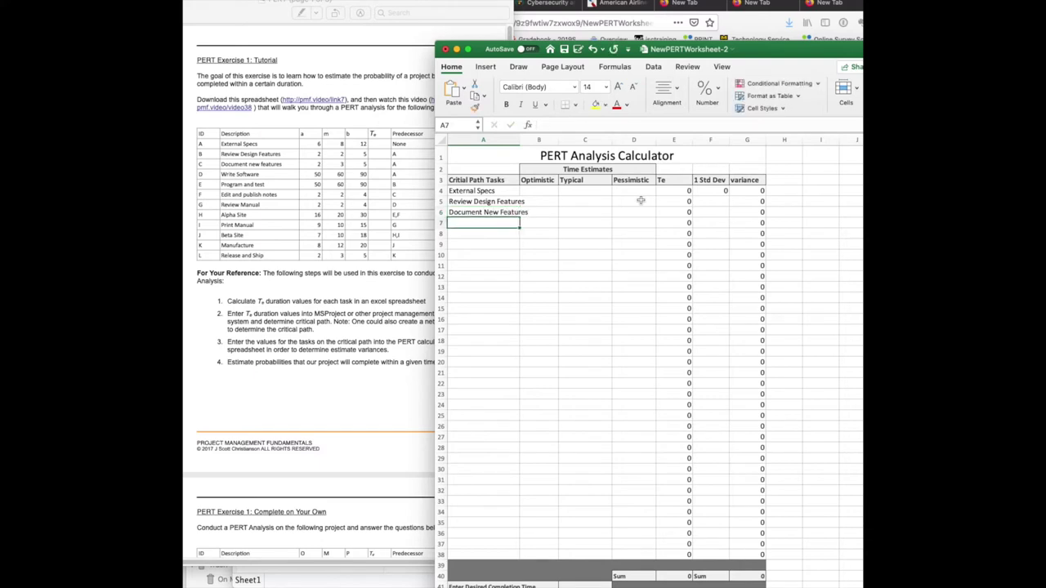
pyautogui.write('Write ')
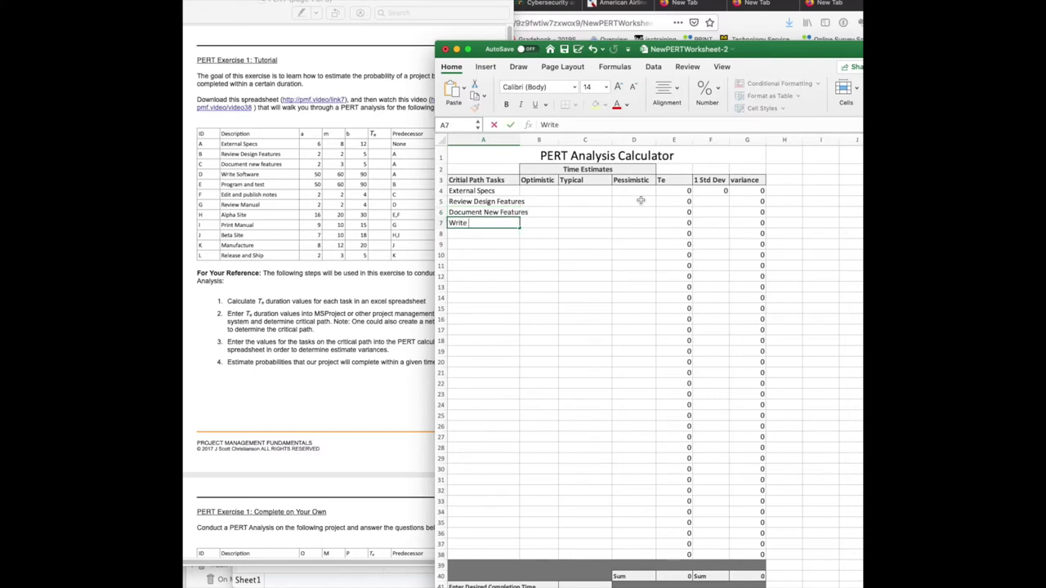
pyautogui.write('Software')
pyautogui.press('Return')
pyautogui.write('Prog')
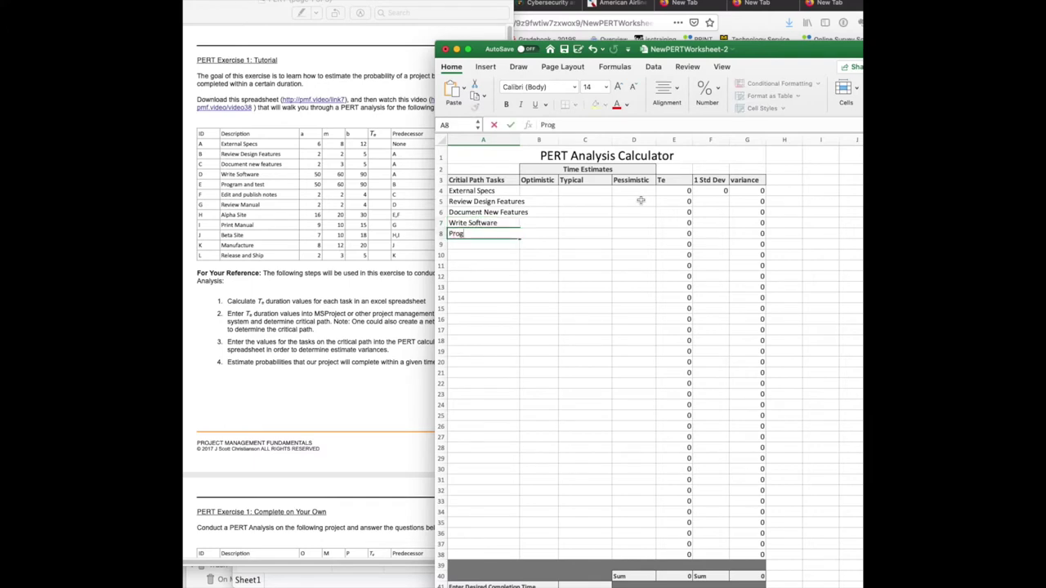
pyautogui.write('ram and Test')
pyautogui.press('Return')
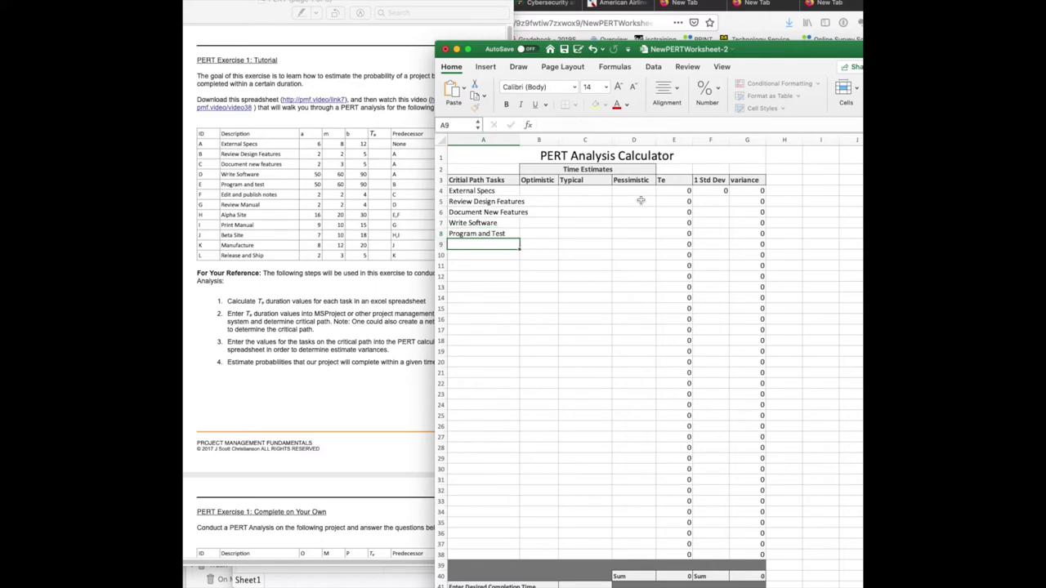
# Enter the task names Edit and Publish Notes, Review Manual, and Alpha Site in cells A9 to A11
pyautogui.write('Edit')
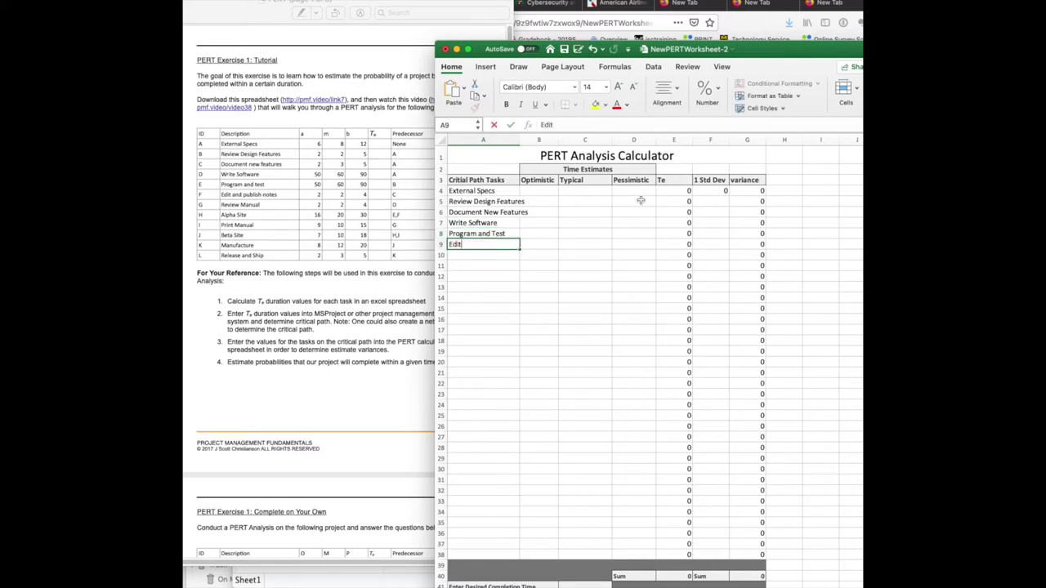
pyautogui.write(' and P')
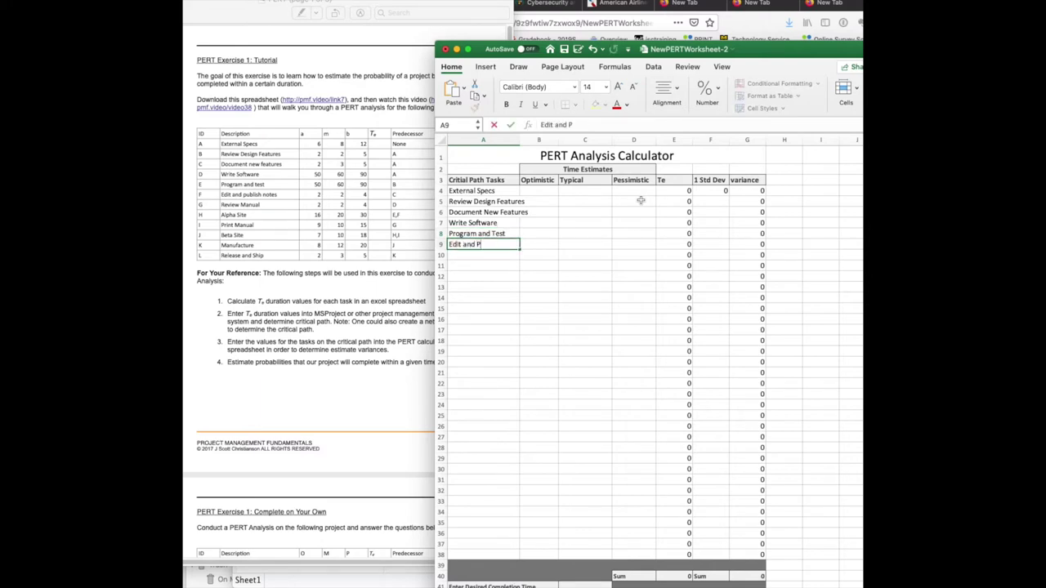
pyautogui.write('ublish Notes')
pyautogui.press('Return')
pyautogui.write('Review ')
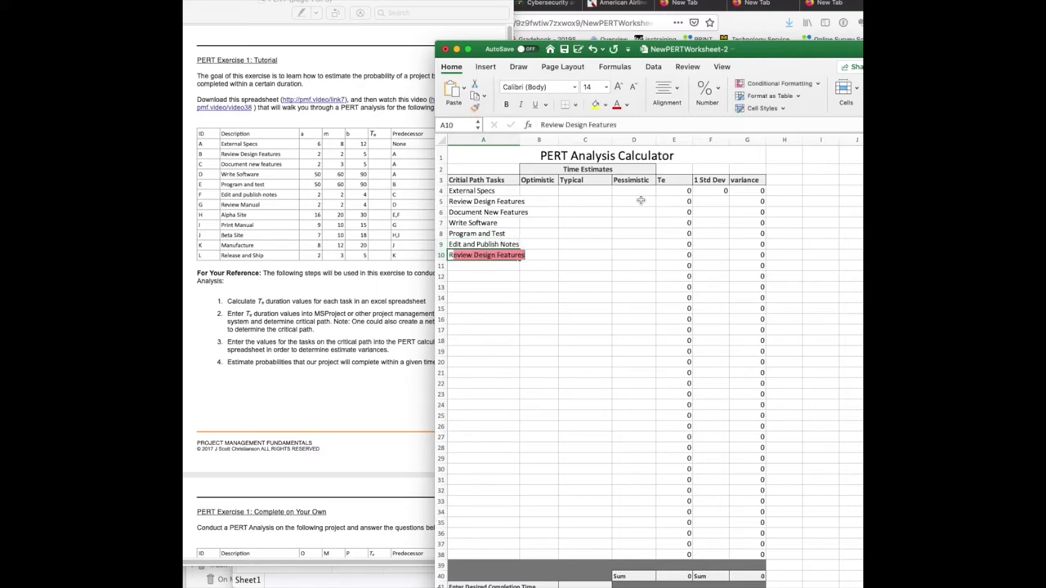
pyautogui.write('Manual')
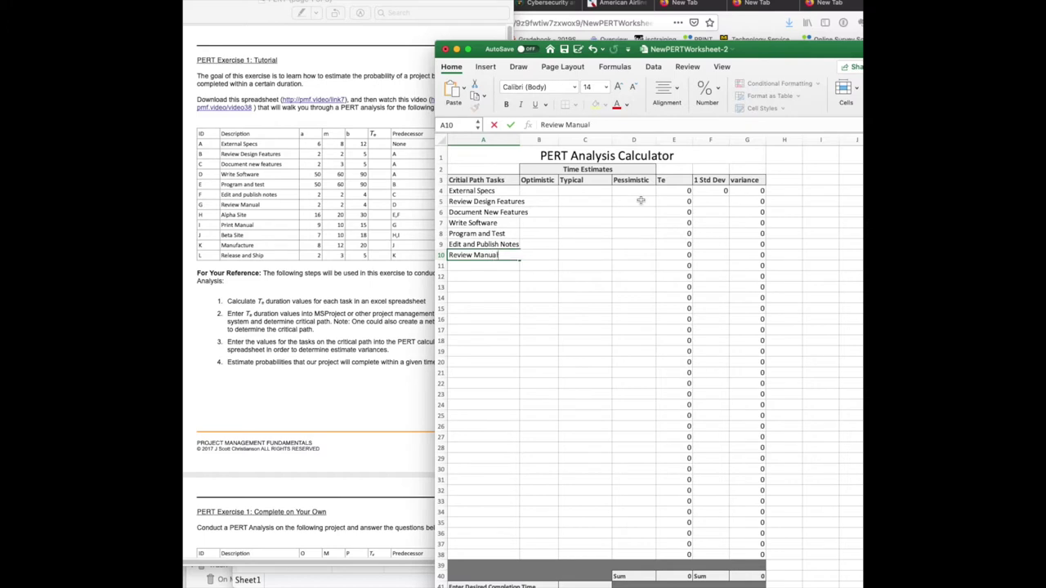
pyautogui.press('Return')
pyautogui.write('Alp')
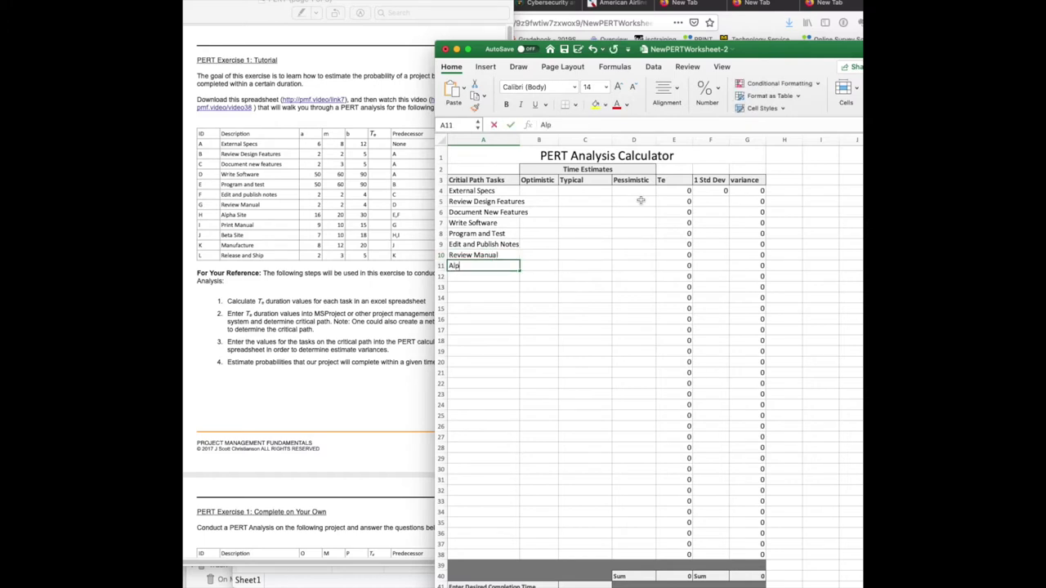
pyautogui.write('ha Site')
pyautogui.press('Return')
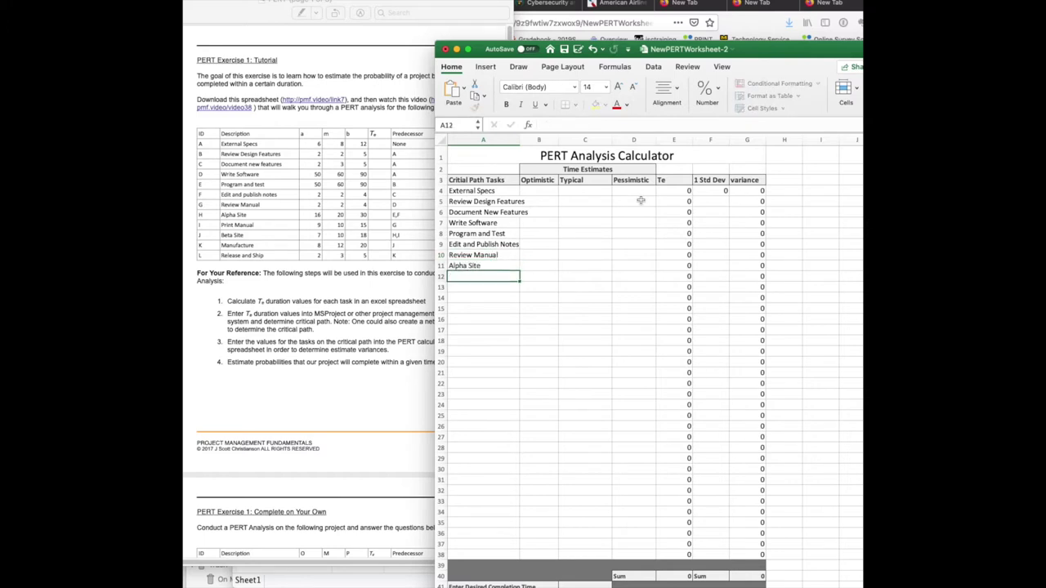
# Enter the last four task names, Print Manual, Beta Site, Manufacture, and Release and Ship, in cells A12 to A15
pyautogui.write('Print Manual')
pyautogui.press('Return')
pyautogui.write('Beta Site')
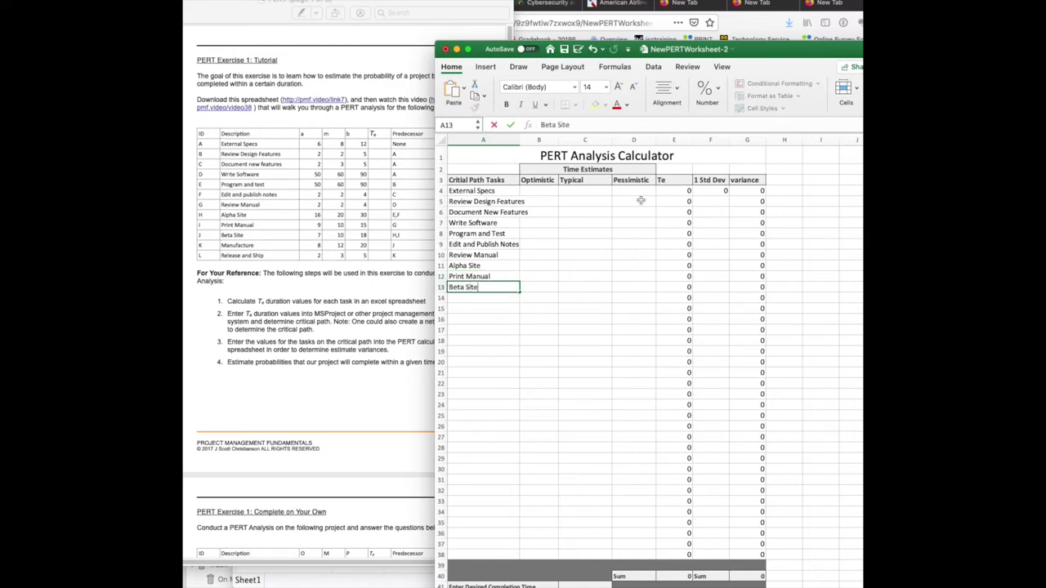
pyautogui.press('Return')
pyautogui.write('Manu')
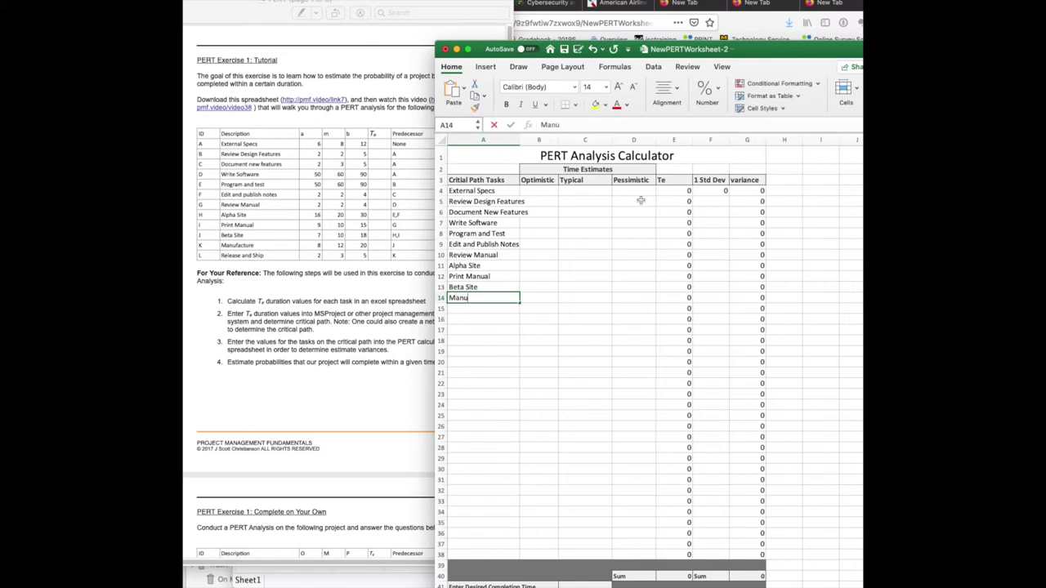
pyautogui.write('facture')
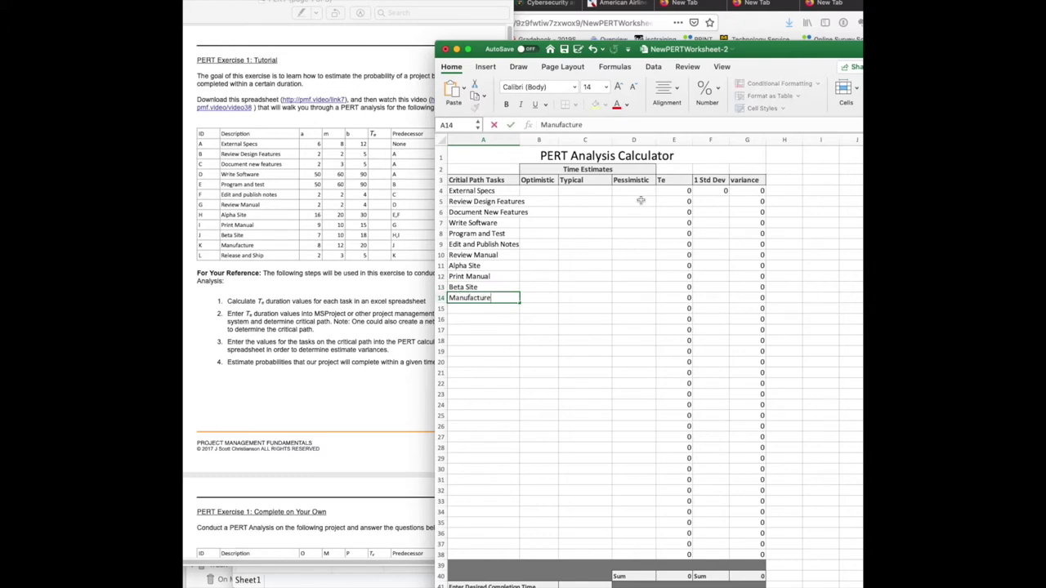
pyautogui.press('Return')
pyautogui.write('Relea')
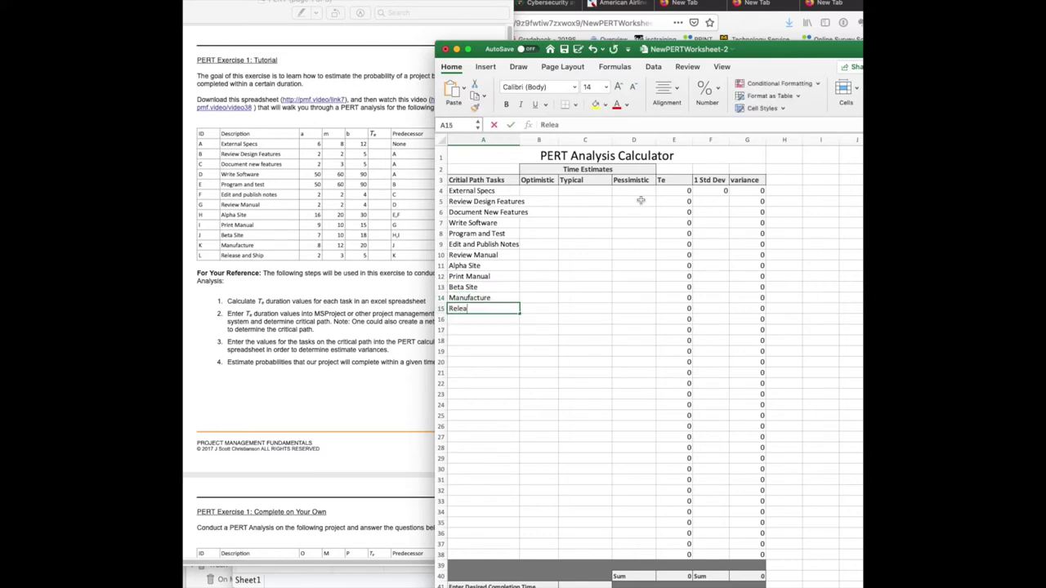
pyautogui.write('se and Ship')
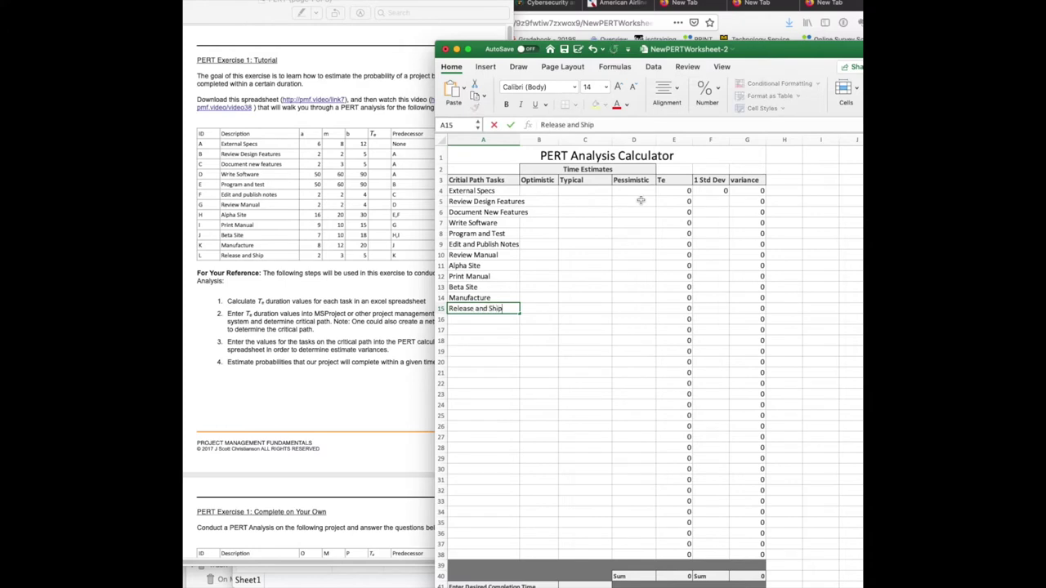
pyautogui.press('Return')
# Enter the optimistic estimates 6, 2 and 2 for External Specs, Review Design Features and Document New Features in cells B4 to B6
pyautogui.press('Up')
pyautogui.press('Up')
pyautogui.press('Up')
pyautogui.press('Up')
pyautogui.press('Up')
pyautogui.press('Up')
pyautogui.press('Up')
pyautogui.press('Up')
pyautogui.press('Up')
pyautogui.press('Up')
pyautogui.press('Up')
pyautogui.press('Up')
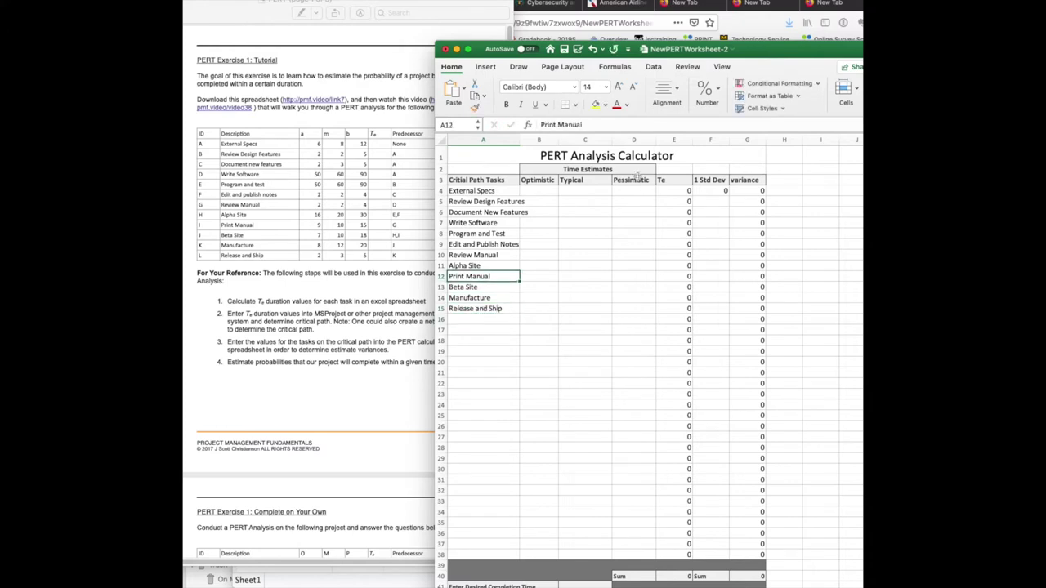
pyautogui.press('Right')
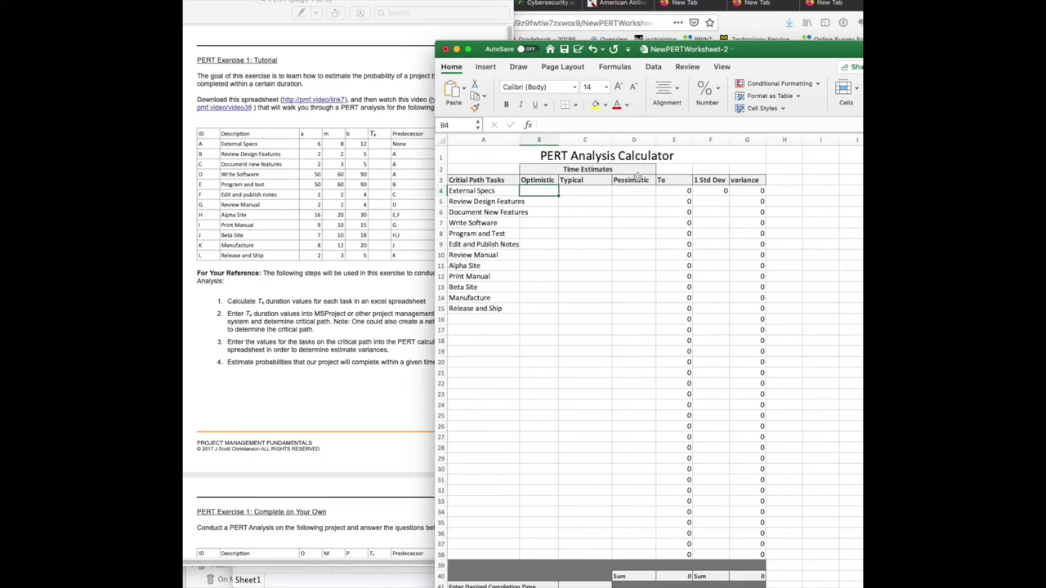
pyautogui.write('6')
pyautogui.press('Return')
pyautogui.write('2')
pyautogui.press('Return')
pyautogui.write('2')
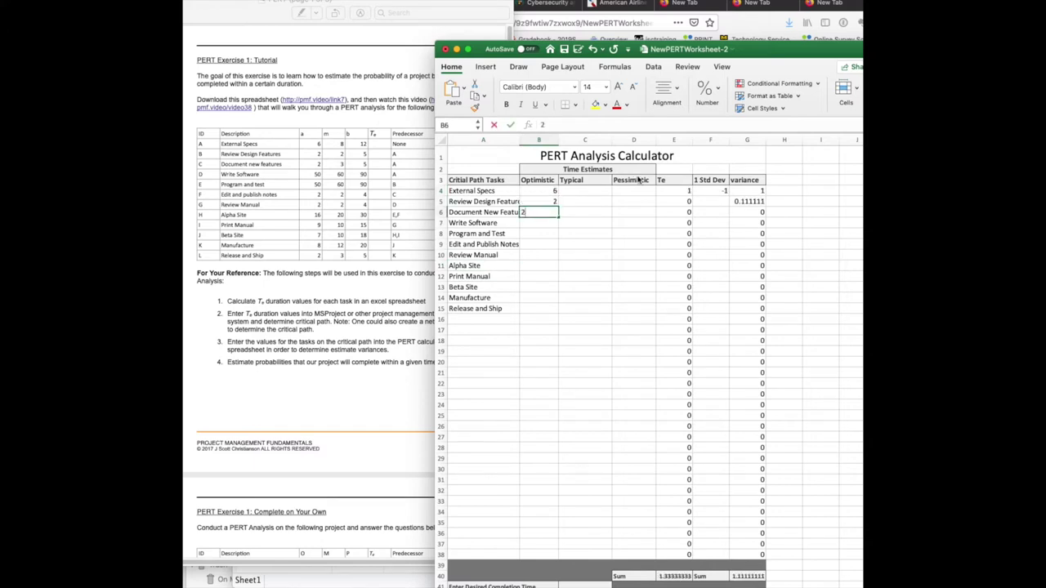
pyautogui.press('Return')
# Enter the optimistic estimates 50, 50 and 2 for Write Software, Program and Test, and Edit and Publish Notes in cells B7 to B9
pyautogui.write('50')
pyautogui.press('Return')
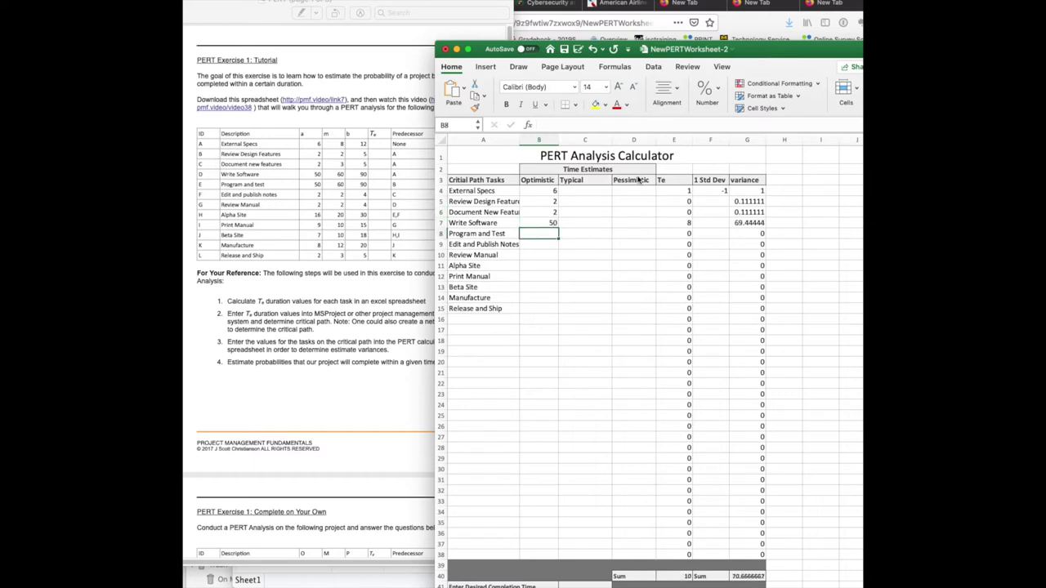
pyautogui.write('50')
pyautogui.press('Return')
pyautogui.write('2')
pyautogui.press('Return')
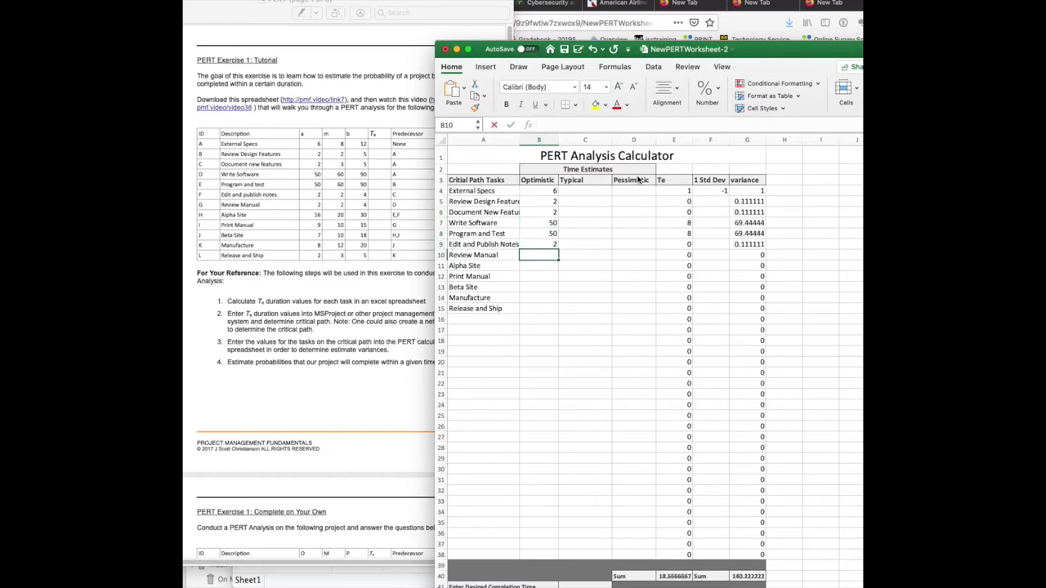
# Enter the optimistic estimates 2, 16 and 9 for Review Manual, Alpha Site and Print Manual in cells B10 to B12
pyautogui.write('2')
pyautogui.press('Return')
pyautogui.write('16')
pyautogui.press('Return')
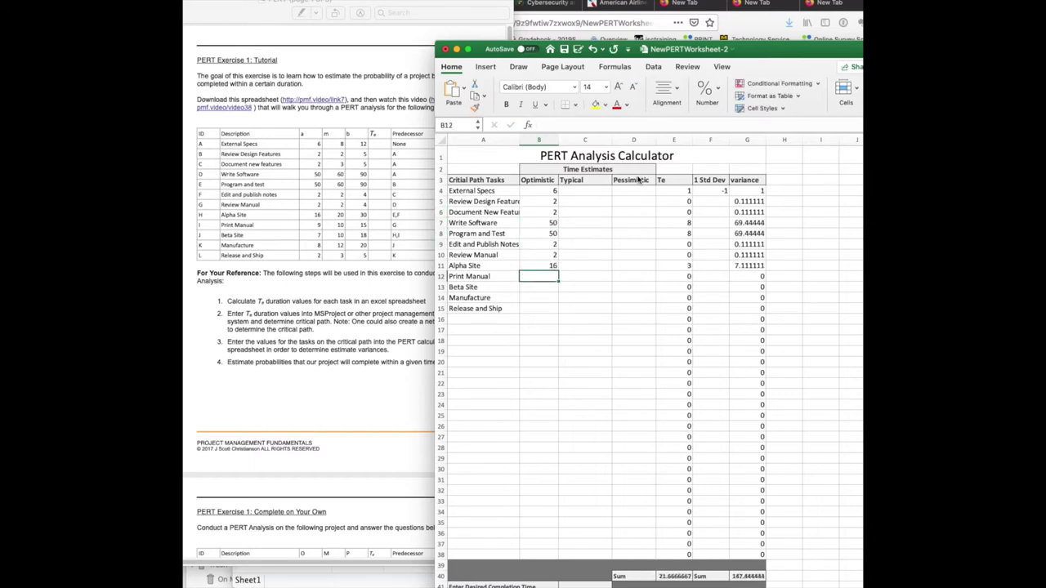
pyautogui.write('9')
pyautogui.press('Return')
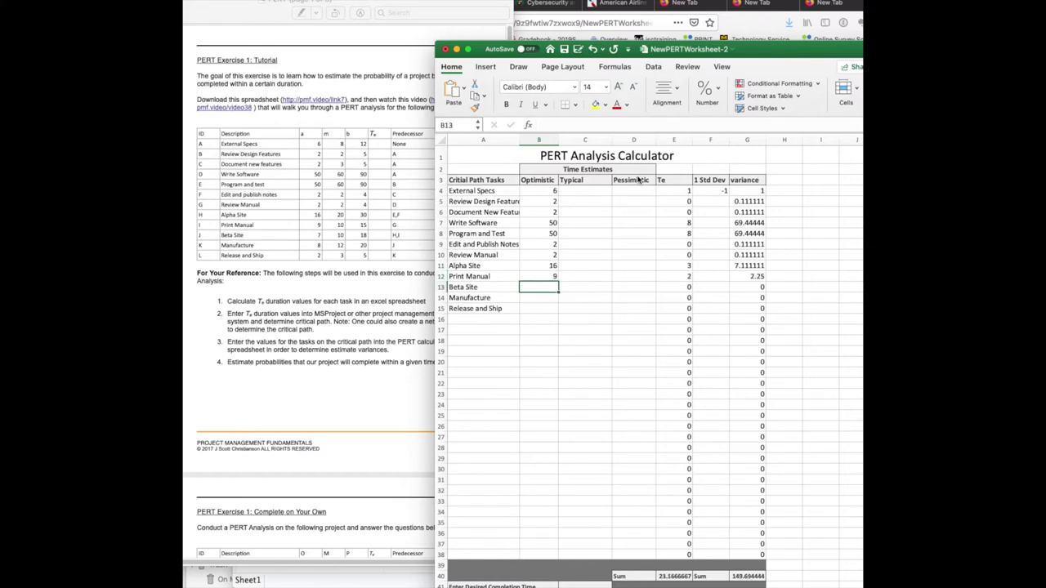
# Enter the optimistic estimates 7, 8 and 2 for Beta Site, Manufacture, and Release and Ship in cells B13 to B15
pyautogui.write('7')
pyautogui.press('Return')
pyautogui.write('8')
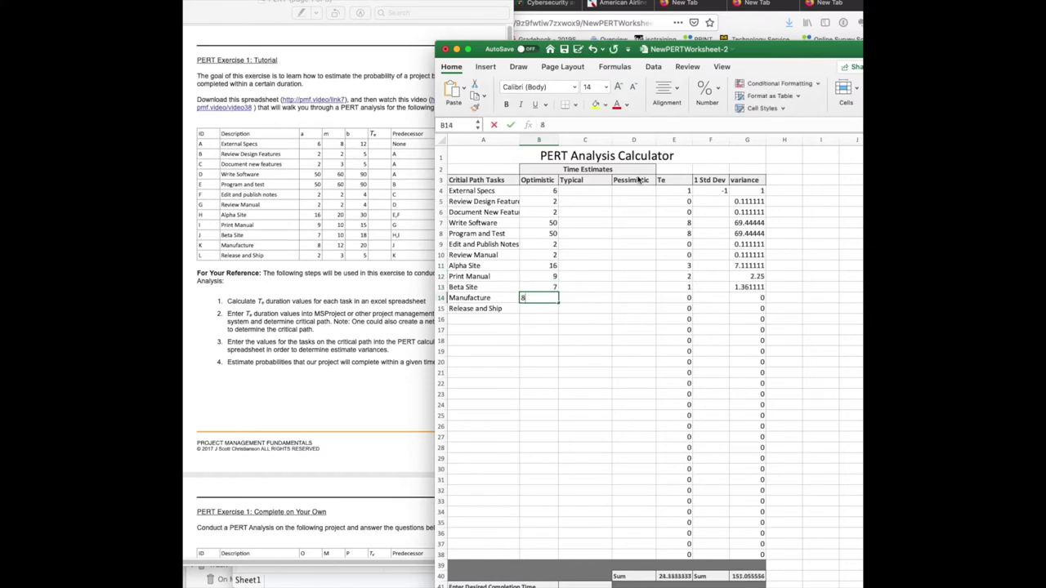
pyautogui.press('Return')
pyautogui.write('2')
pyautogui.press('Return')
# Enter the typical estimates 8, 2 and 3 for External Specs, Review Design Features and Document New Features in cells C4 to C6
pyautogui.press('Up')
pyautogui.press('Up')
pyautogui.press('Up')
pyautogui.press('Up')
pyautogui.press('Up')
pyautogui.press('Up')
pyautogui.press('Up')
pyautogui.press('Up')
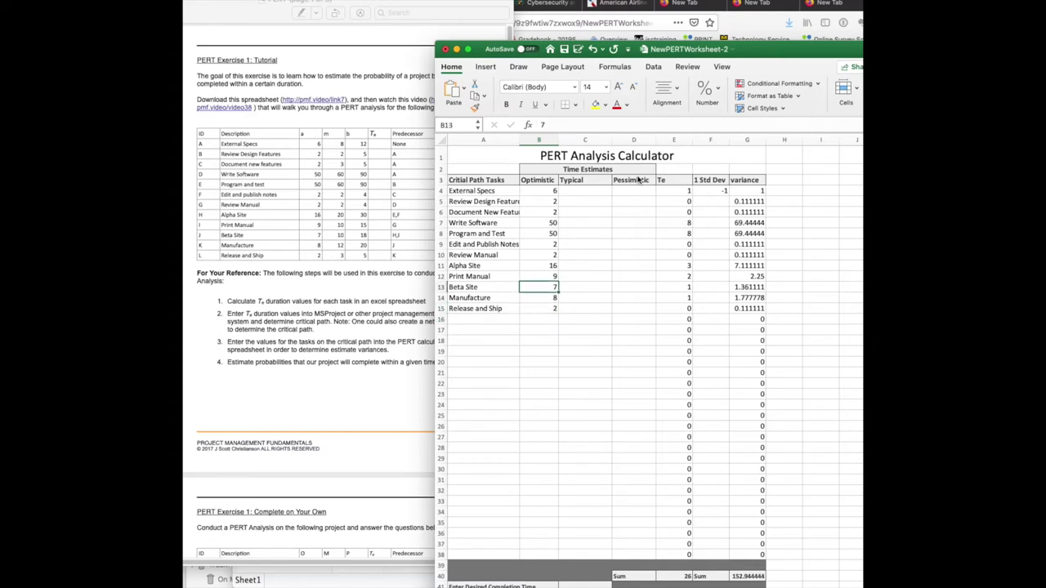
pyautogui.press('Up')
pyautogui.press('Up')
pyautogui.press('Up')
pyautogui.press('Up')
pyautogui.press('Right')
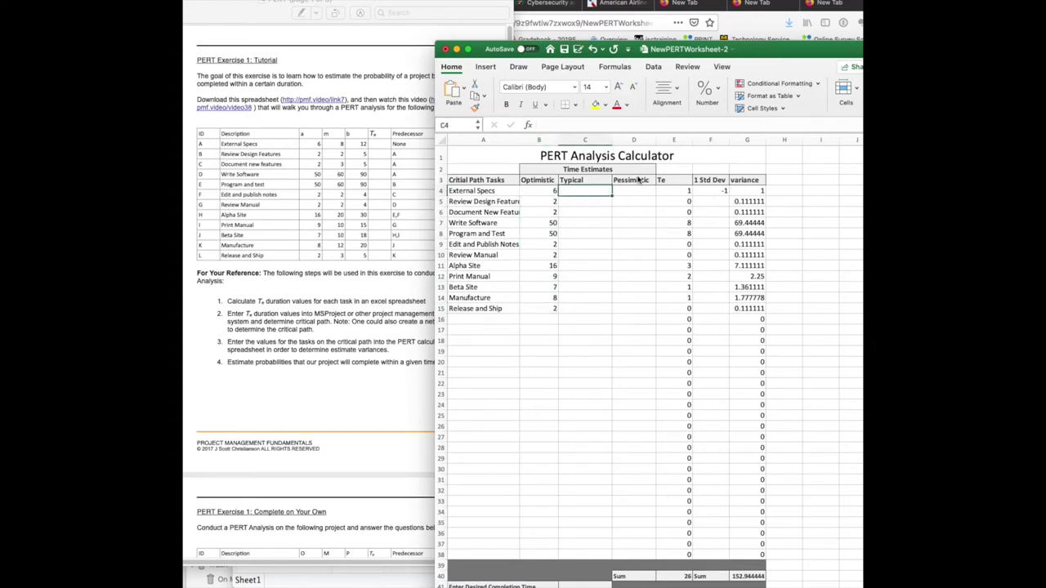
pyautogui.write('8')
pyautogui.press('Return')
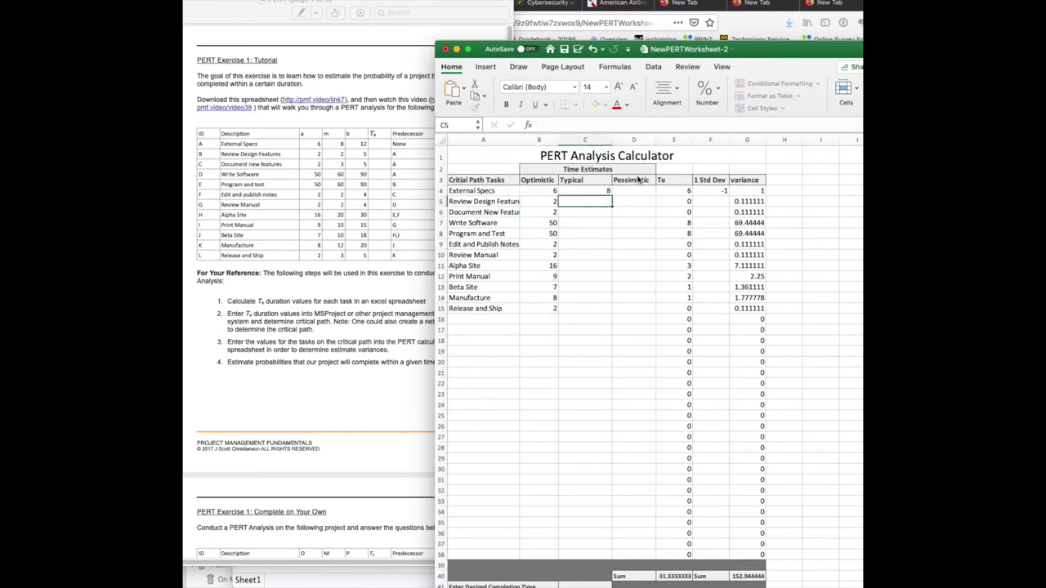
pyautogui.write('2')
pyautogui.press('Return')
pyautogui.write('3')
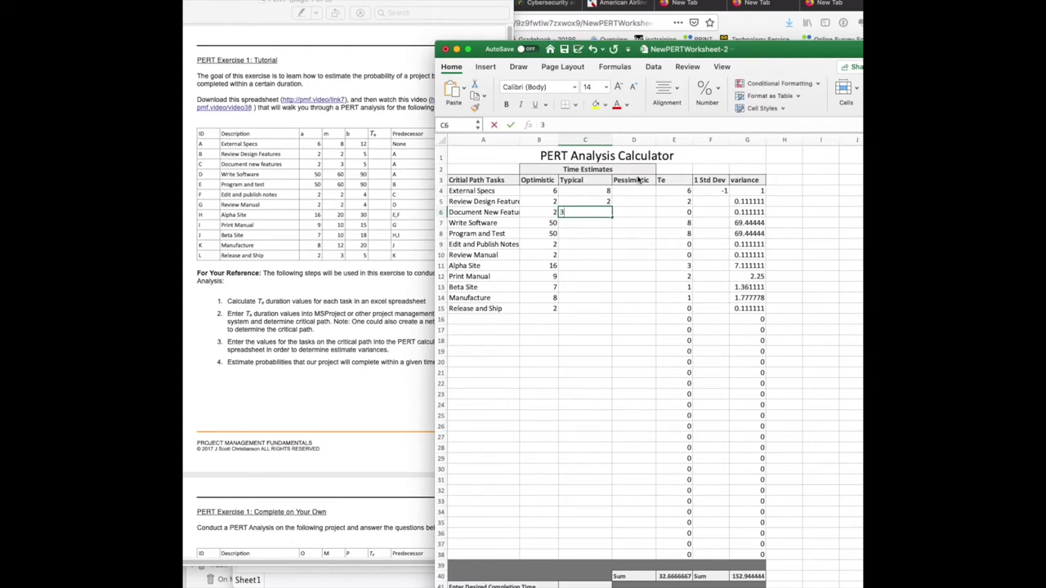
pyautogui.press('Return')
# Enter the typical estimates 60, 60 and 2 for Write Software, Program and Test, and Edit and Publish Notes in cells C7 to C9
pyautogui.write('60')
pyautogui.press('Return')
pyautogui.write('60')
pyautogui.press('Return')
pyautogui.write('2')
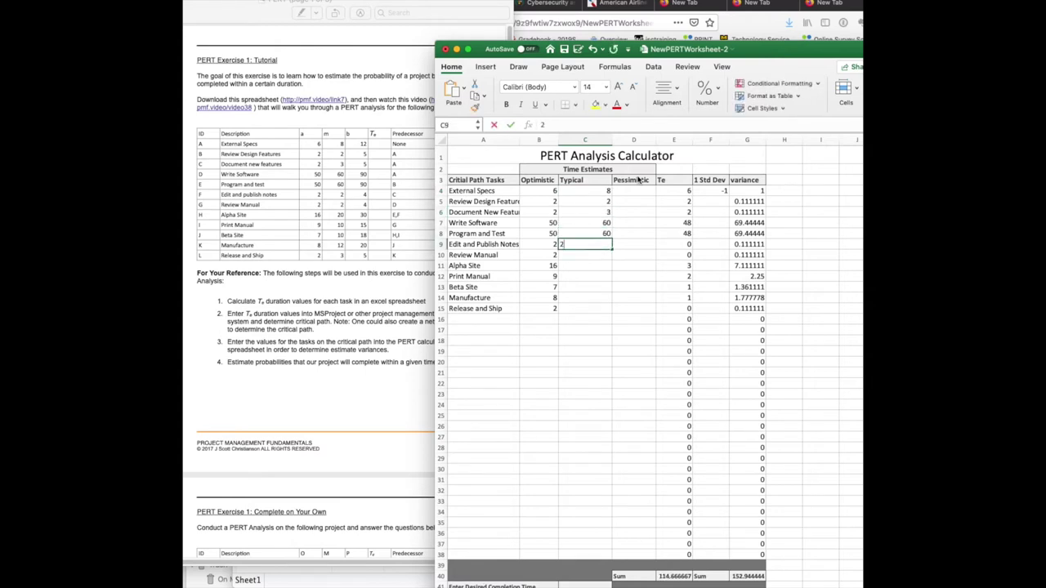
pyautogui.press('Return')
# Enter the typical estimates 2, 20 and 10 for Review Manual, Alpha Site and Print Manual in cells C10 to C12
pyautogui.write('2')
pyautogui.press('Return')
pyautogui.write('20')
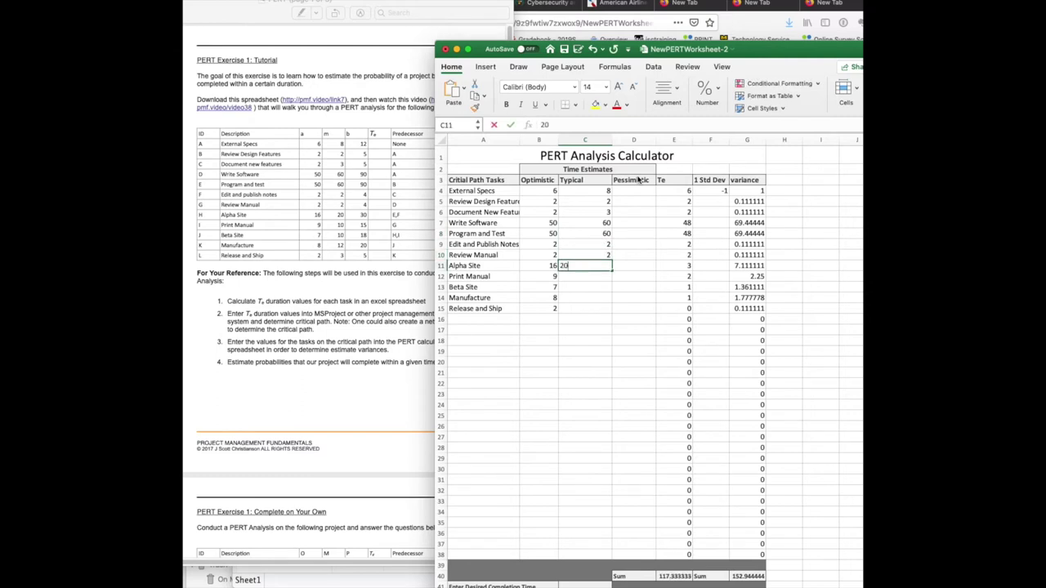
pyautogui.press('Return')
pyautogui.write('10')
pyautogui.press('Return')
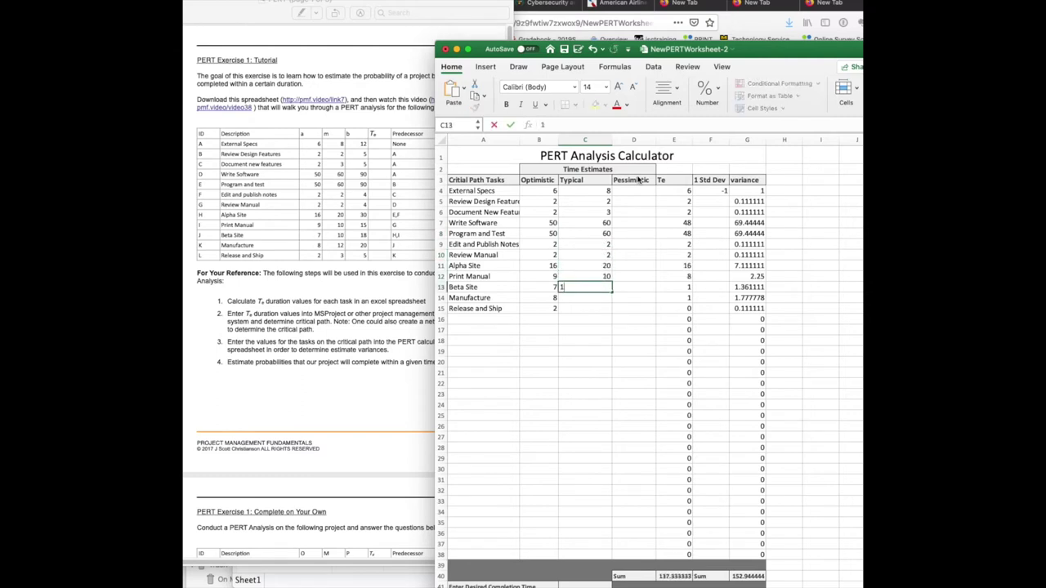
# Enter the typical estimates 10, 12 and 3 for Beta Site, Manufacture, and Release and Ship in cells C13 to C15
pyautogui.write('15')
pyautogui.press('Return')
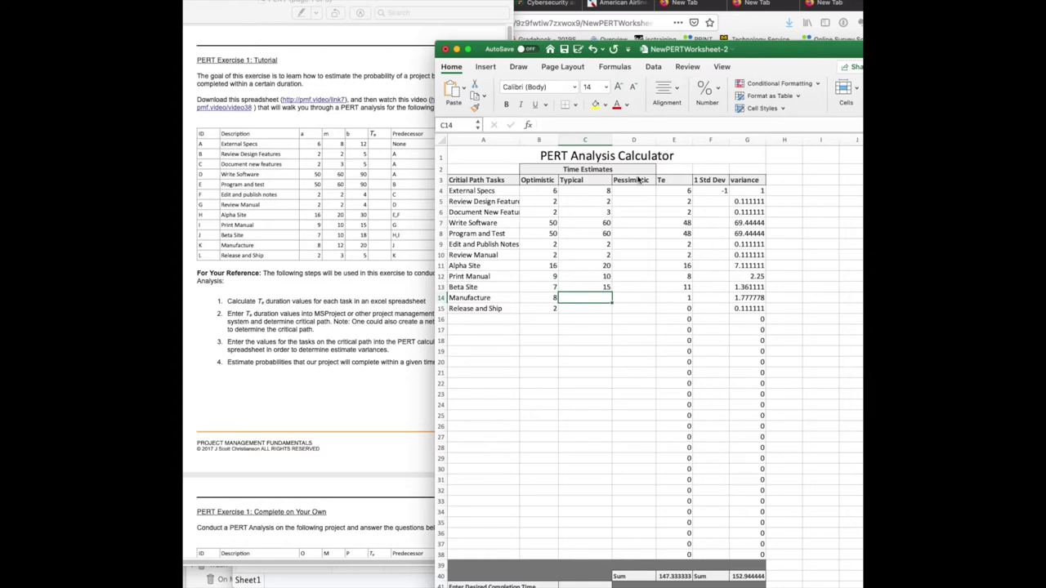
pyautogui.press('Up')
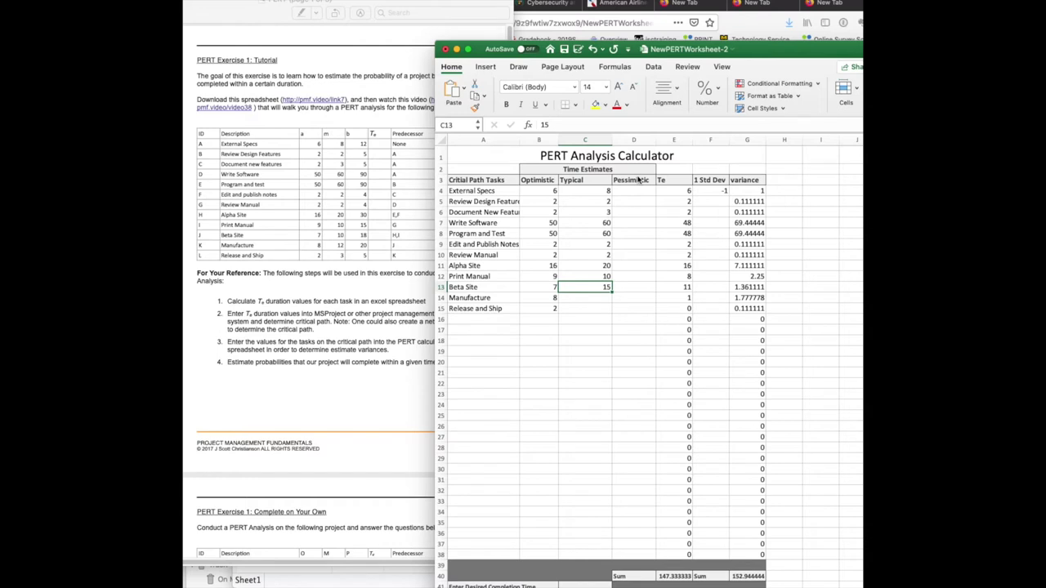
pyautogui.write('10')
pyautogui.press('Return')
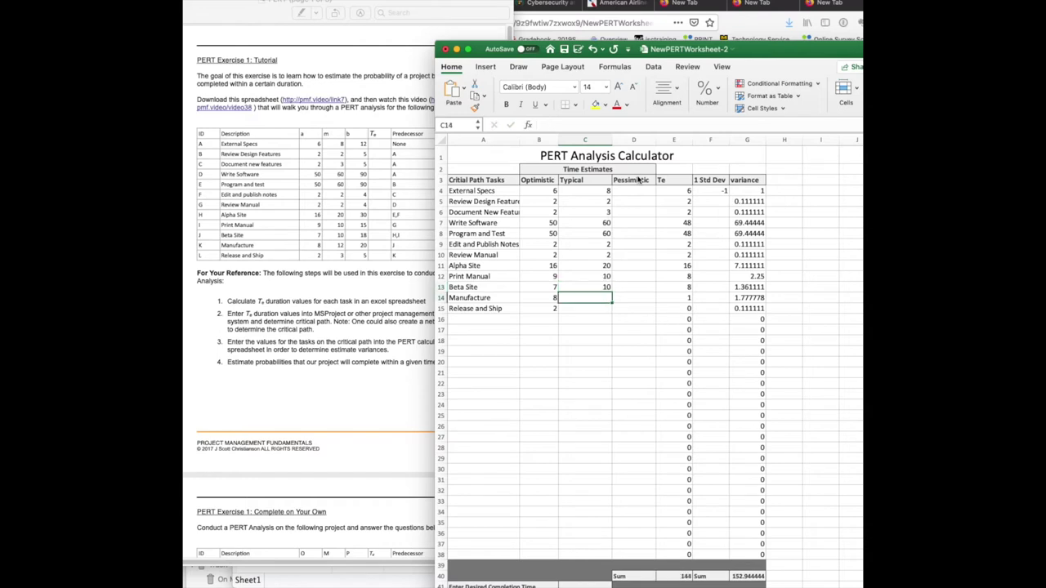
pyautogui.write('12')
pyautogui.press('Return')
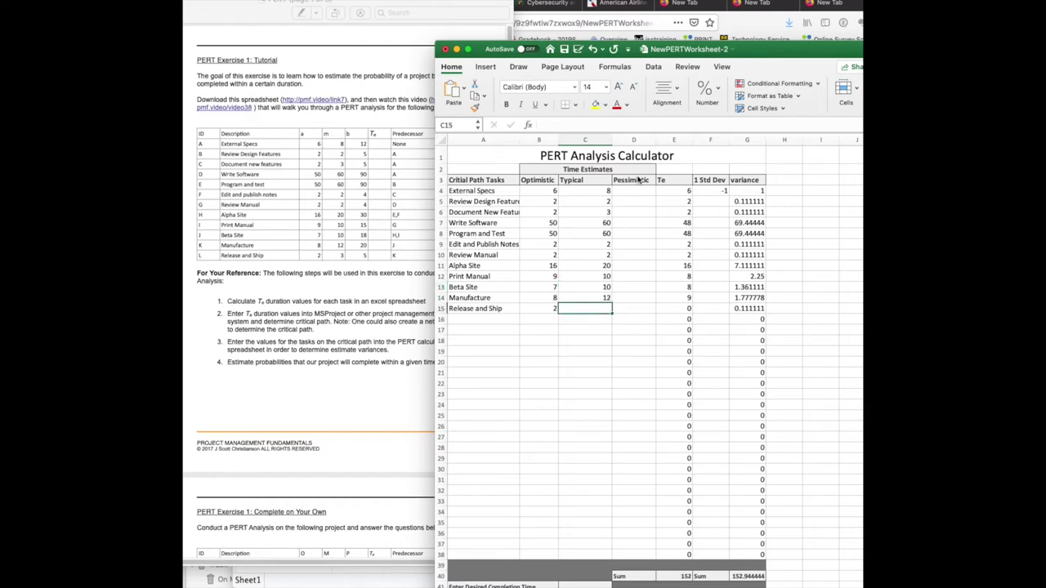
pyautogui.write('3')
pyautogui.press('Tab')
# Enter the pessimistic estimates 12, 5 and 5 for External Specs, Review Design Features and Document New Features in cells D4 to D6
pyautogui.press('Right')
pyautogui.press('Left')
pyautogui.press('Up')
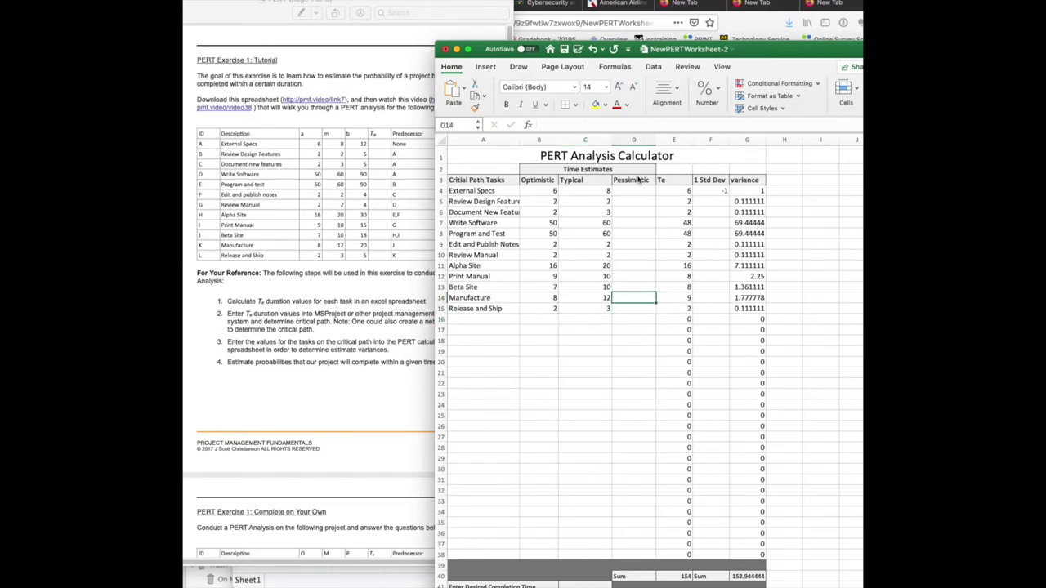
pyautogui.press('Up')
pyautogui.press('Up')
pyautogui.press('Up')
pyautogui.press('Up')
pyautogui.press('Up')
pyautogui.press('Up')
pyautogui.press('Up')
pyautogui.press('Up')
pyautogui.press('Up')
pyautogui.press('Up')
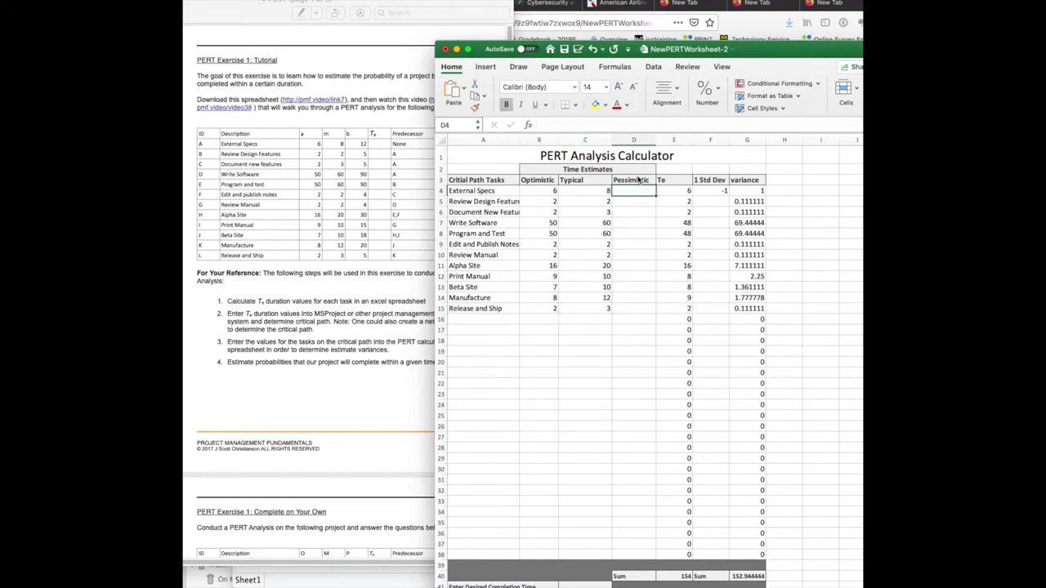
pyautogui.write('12')
pyautogui.press('Return')
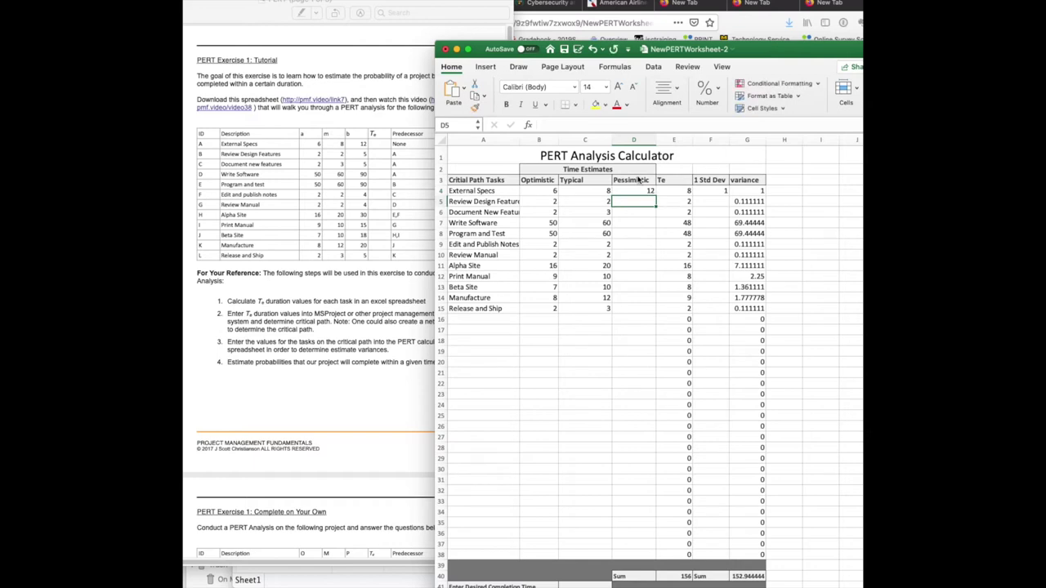
pyautogui.write('5')
pyautogui.press('Return')
pyautogui.write('5')
pyautogui.press('Return')
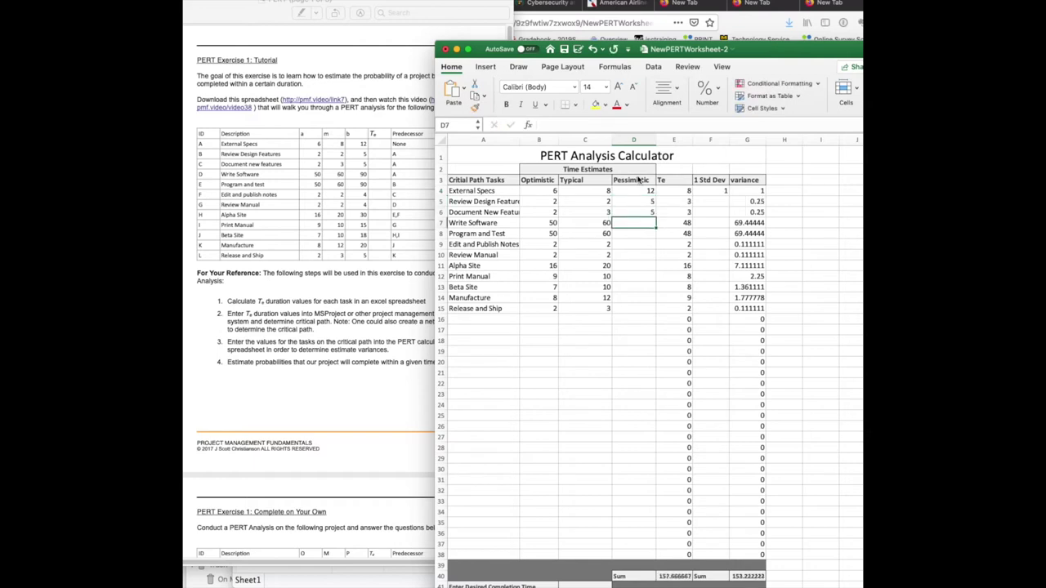
# Enter the pessimistic estimates 90, 90 and 4 for Write Software, Program and Test, and Edit and Publish Notes in cells D7 to D9
pyautogui.write('90')
pyautogui.press('Return')
pyautogui.write('90')
pyautogui.press('Return')
pyautogui.write('6')
pyautogui.press('Return')
pyautogui.press('Up')
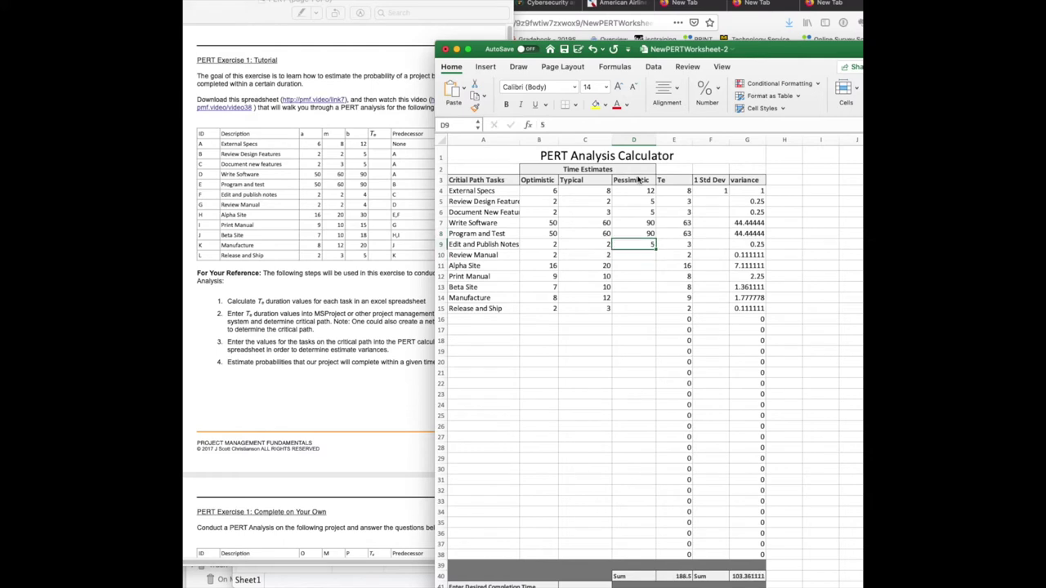
pyautogui.write('4')
pyautogui.press('Return')
# Enter the pessimistic estimates 4, 30 and 15 for Review Manual, Alpha Site and Print Manual in cells D10 to D12
pyautogui.write('4')
pyautogui.press('Return')
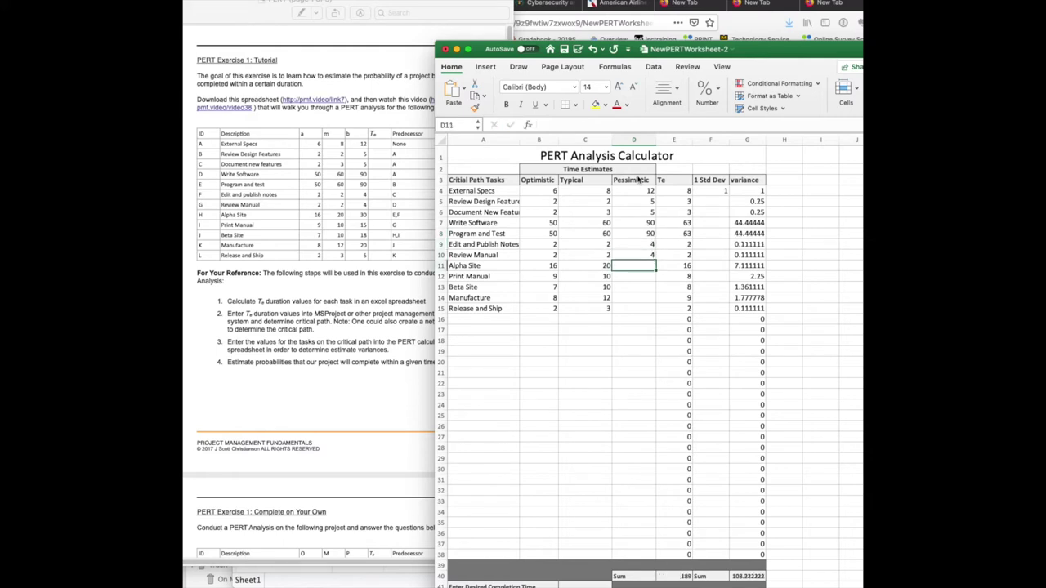
pyautogui.write('30')
pyautogui.press('Return')
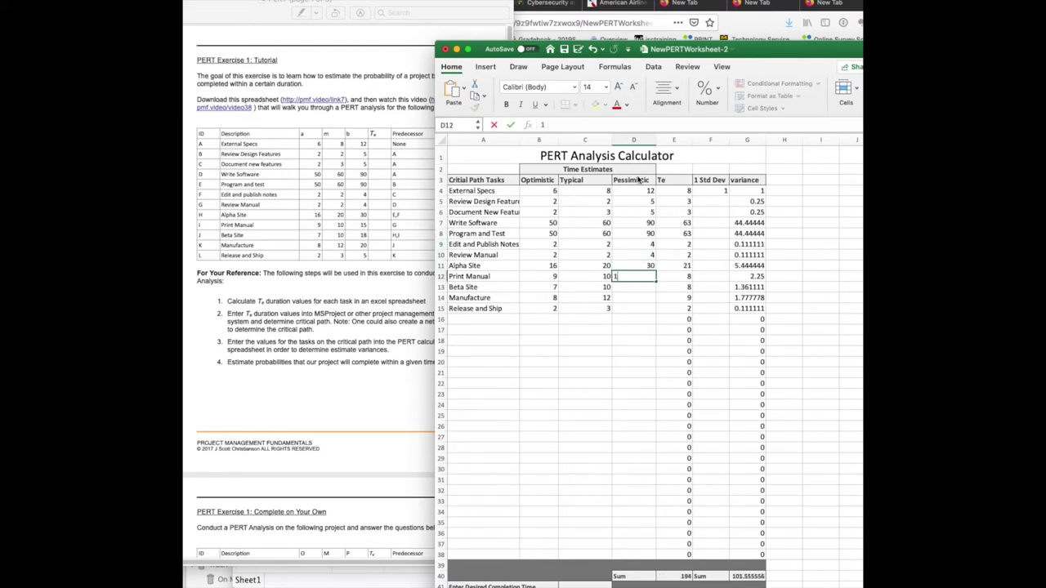
pyautogui.write('15')
pyautogui.press('Return')
# Enter the pessimistic estimates 18, 20 and 5 for Beta Site, Manufacture, and Release and Ship in cells D13 to D15
pyautogui.write('18')
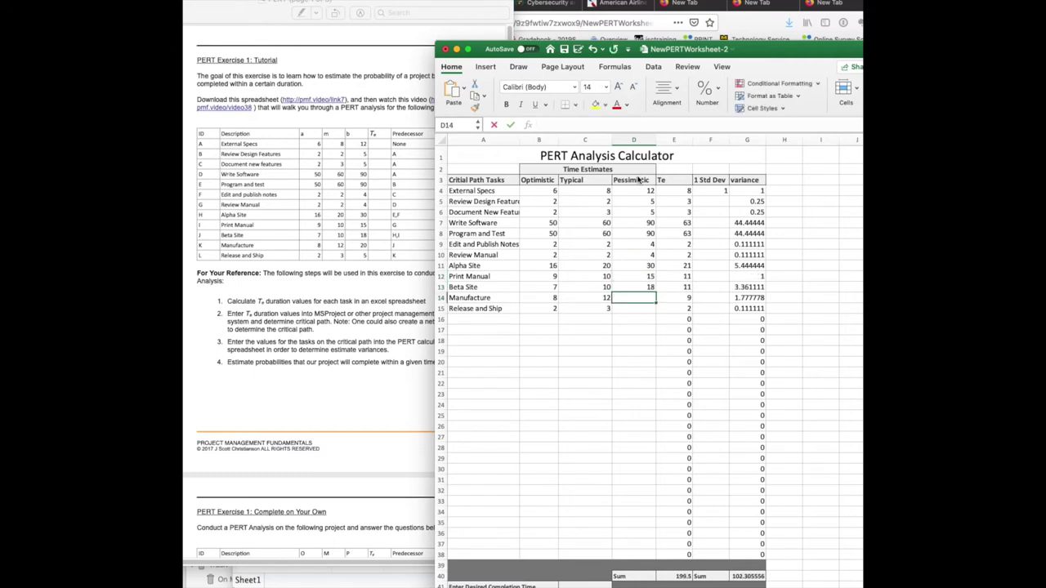
pyautogui.press('Return')
pyautogui.write('20')
pyautogui.press('Return')
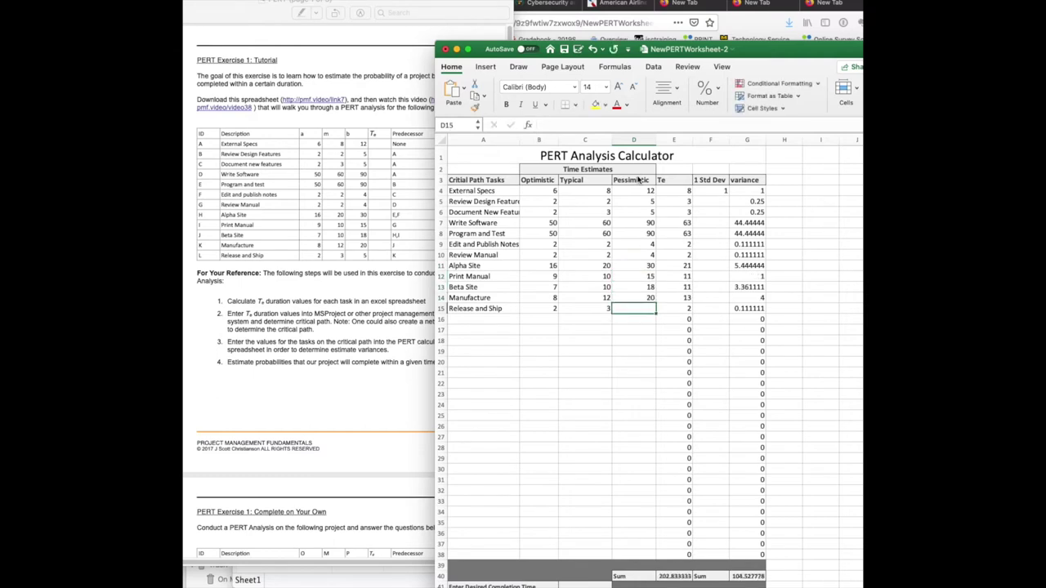
pyautogui.write('5')
pyautogui.press('Return')
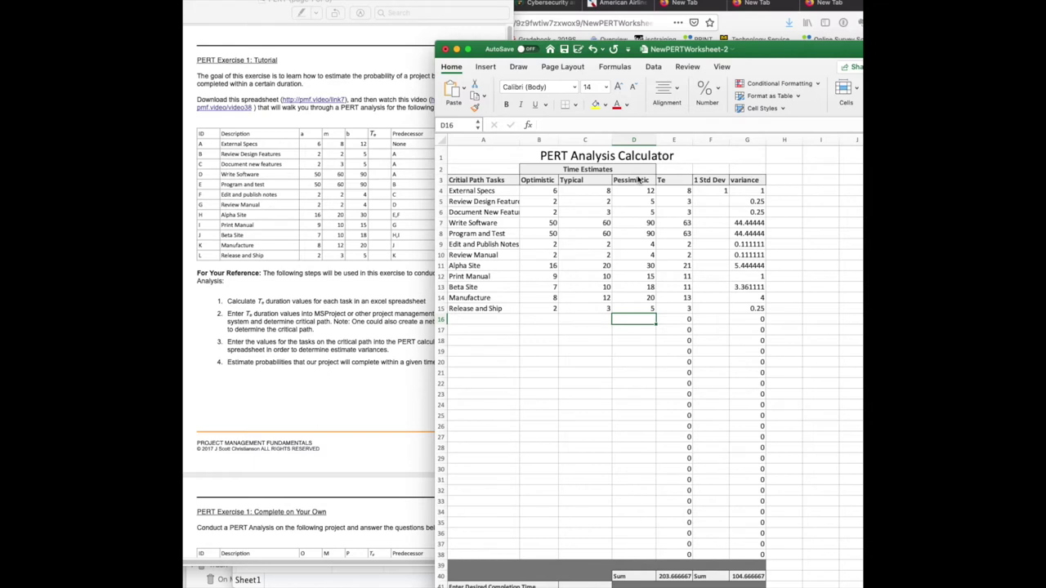
# Launch ProjectLibre and create a new project named PERT
pyautogui.press('super+space')
pyautogui.write('project')
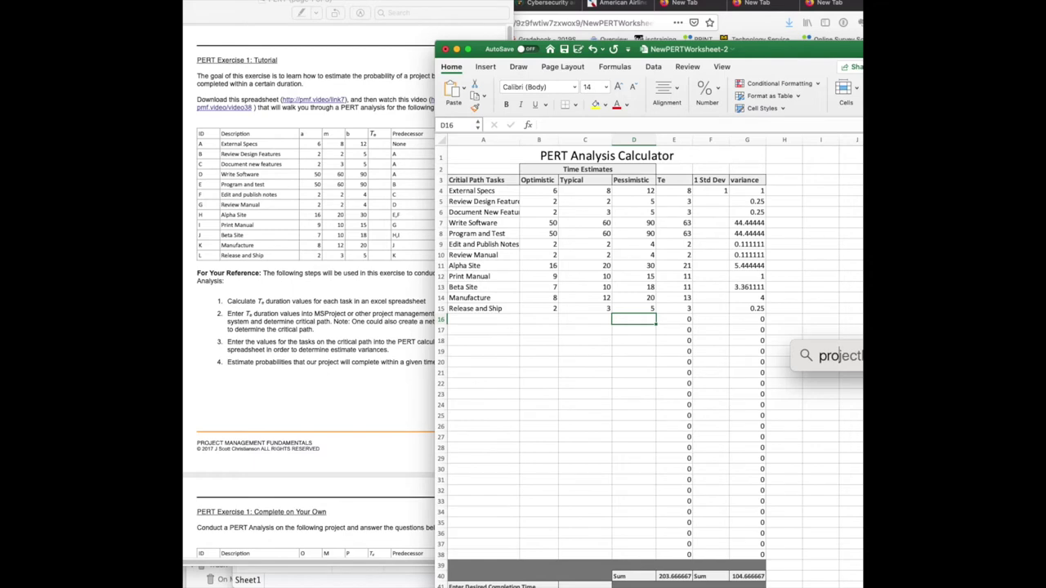
pyautogui.press('Return')
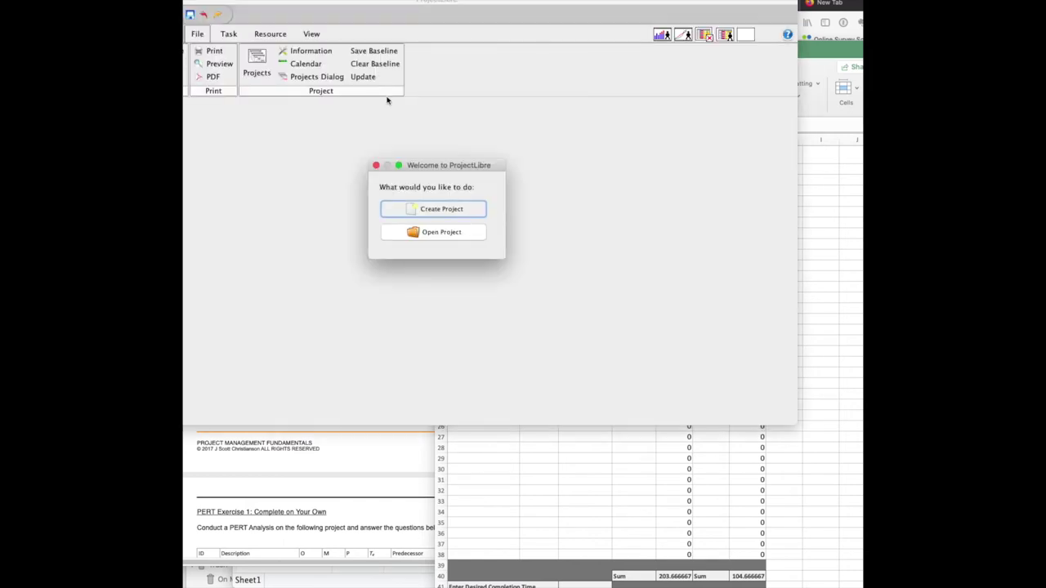
pyautogui.click(410, 212)
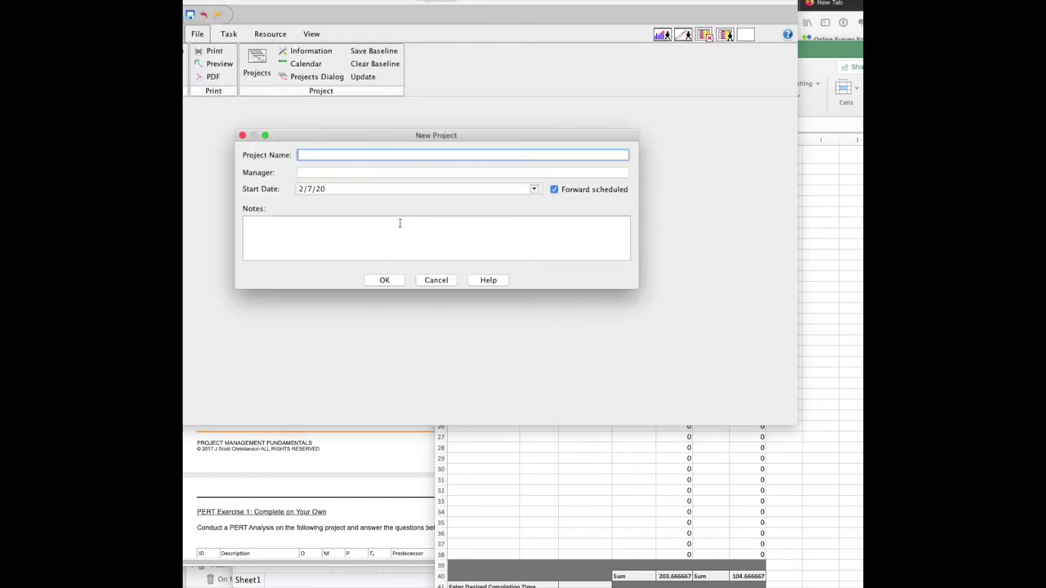
pyautogui.write('PERT')
pyautogui.press('Return')
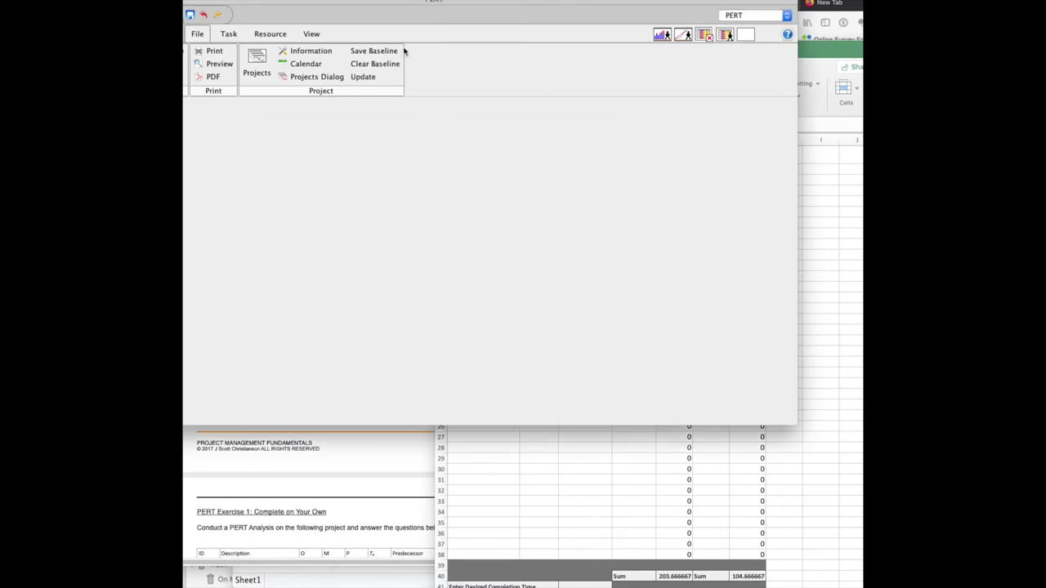
# Move the ProjectLibre window aside and copy the task names in cells A4 to A15 of the Excel worksheet
pyautogui.moveTo(386, 10); pyautogui.dragTo(840, 127)
pyautogui.click(508, 227)
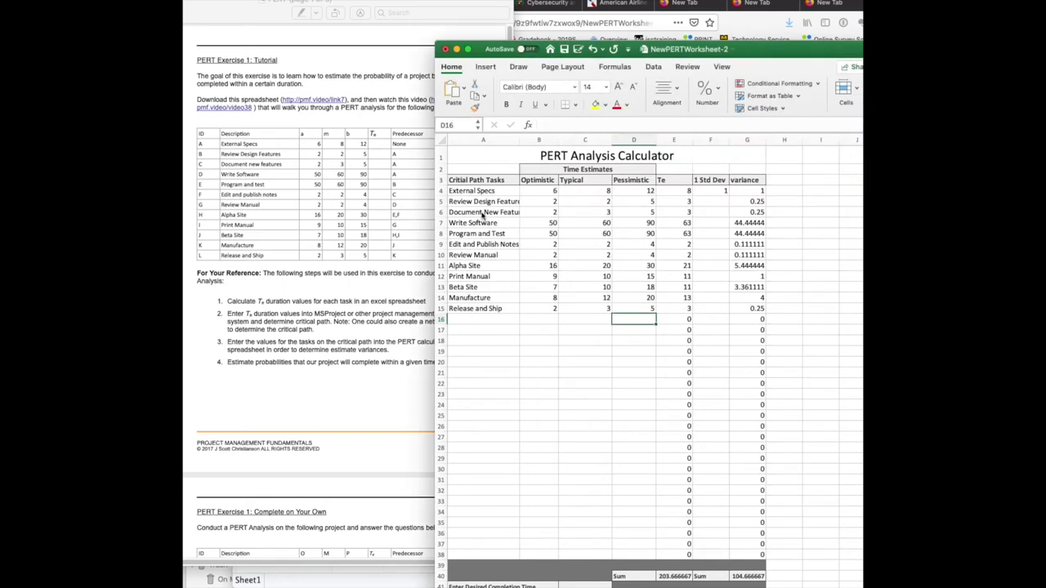
pyautogui.click(477, 189)
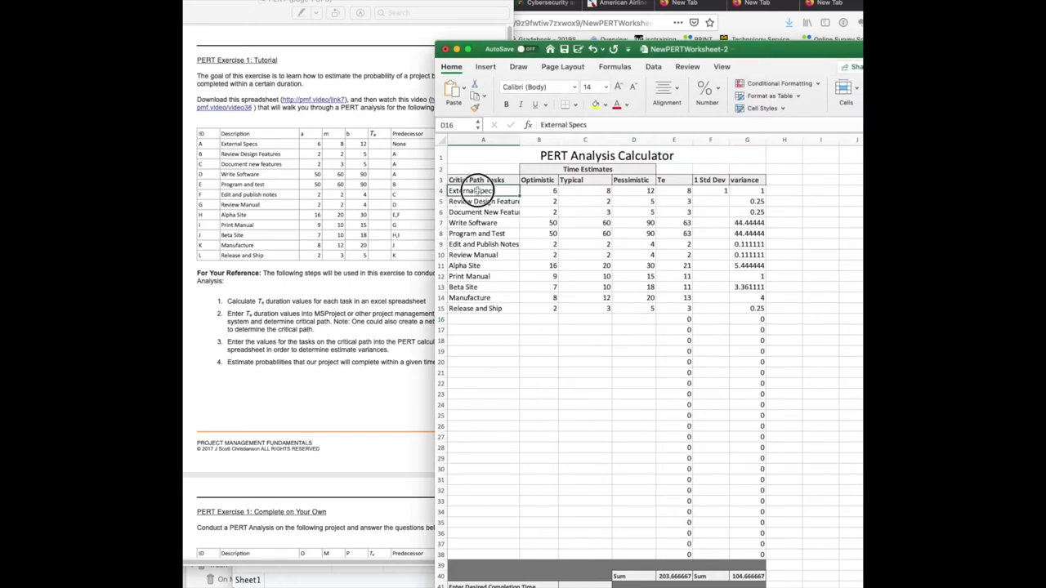
pyautogui.keyDown('shift'); pyautogui.click(487, 309); pyautogui.keyUp('shift')
pyautogui.press('super+c')
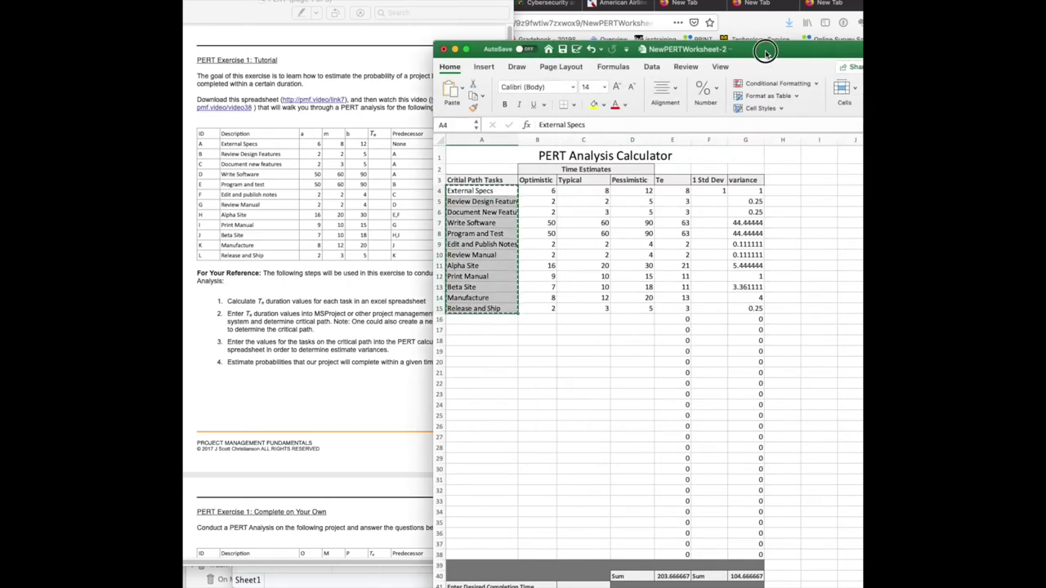
# Place the worksheet beside ProjectLibre and paste the copied task names into the project's Name column from the first row
pyautogui.moveTo(768, 51); pyautogui.dragTo(552, 114)
pyautogui.press('super+Tab')
pyautogui.click(652, 218)
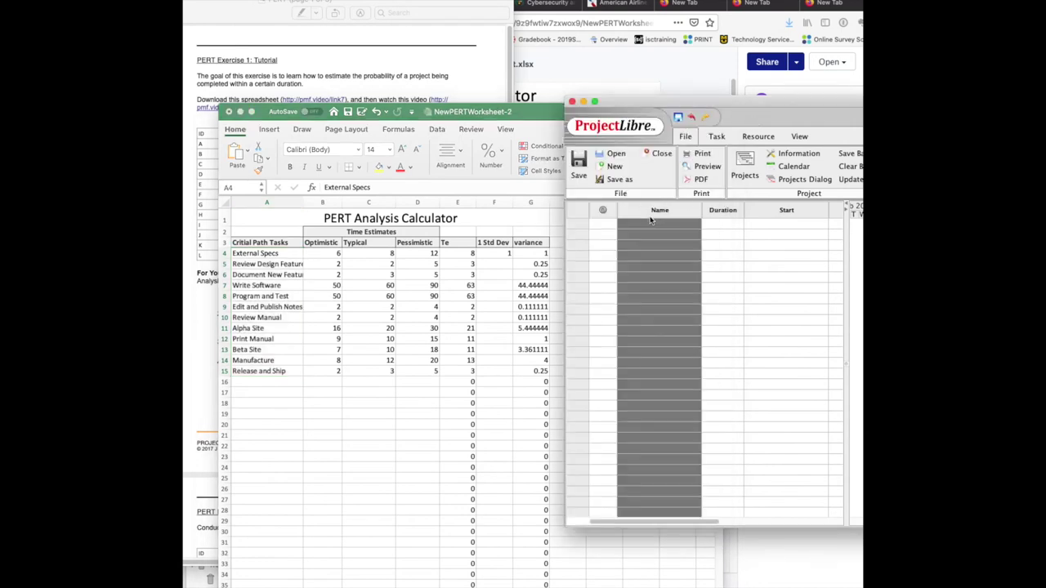
pyautogui.click(659, 223)
pyautogui.press('super+v')
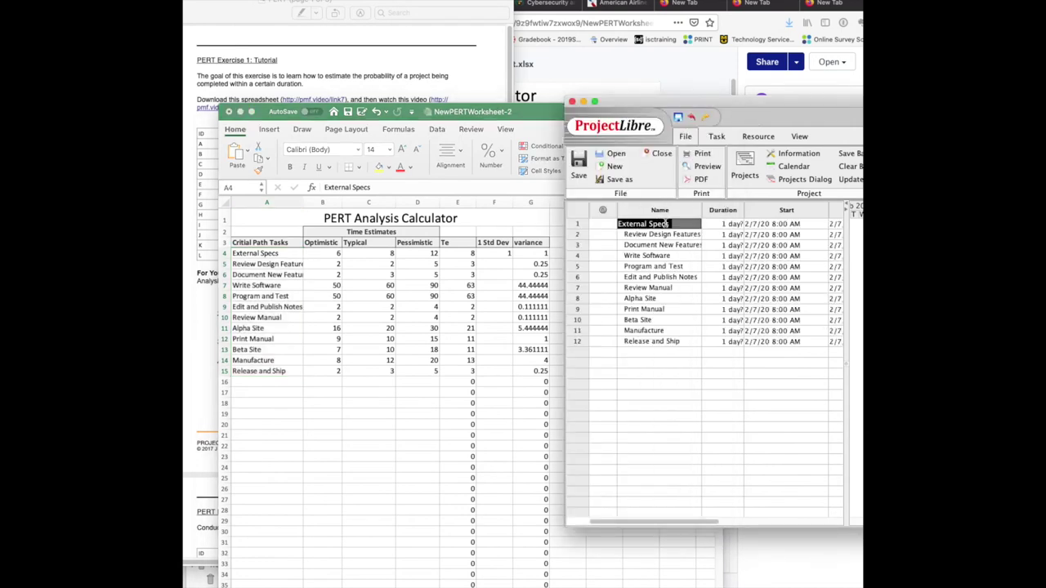
# Insert a new task above External Specs in the first row and name it Summary
pyautogui.click(677, 365)
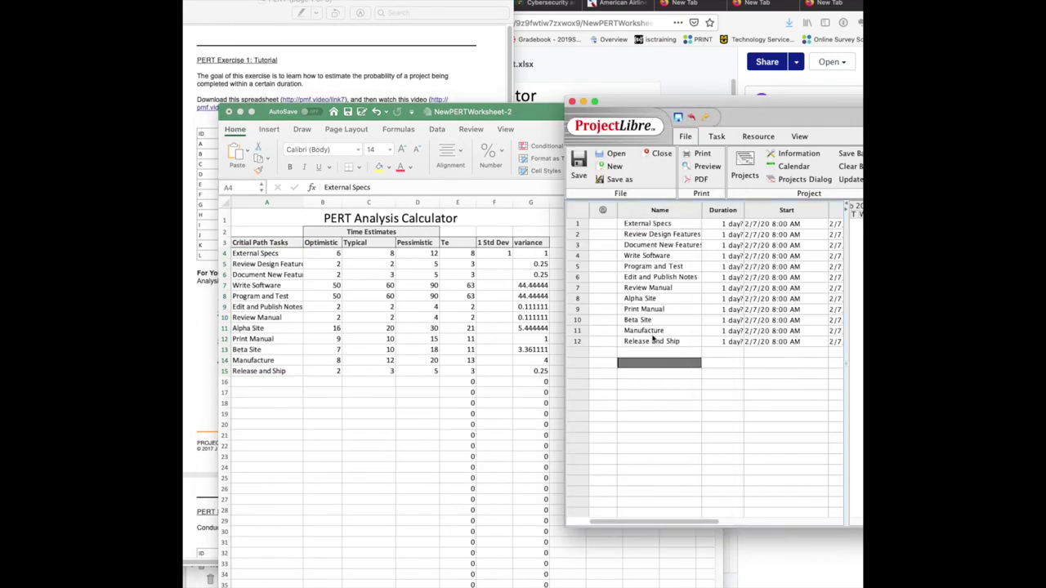
pyautogui.click(577, 226)
pyautogui.rightClick(578, 228)
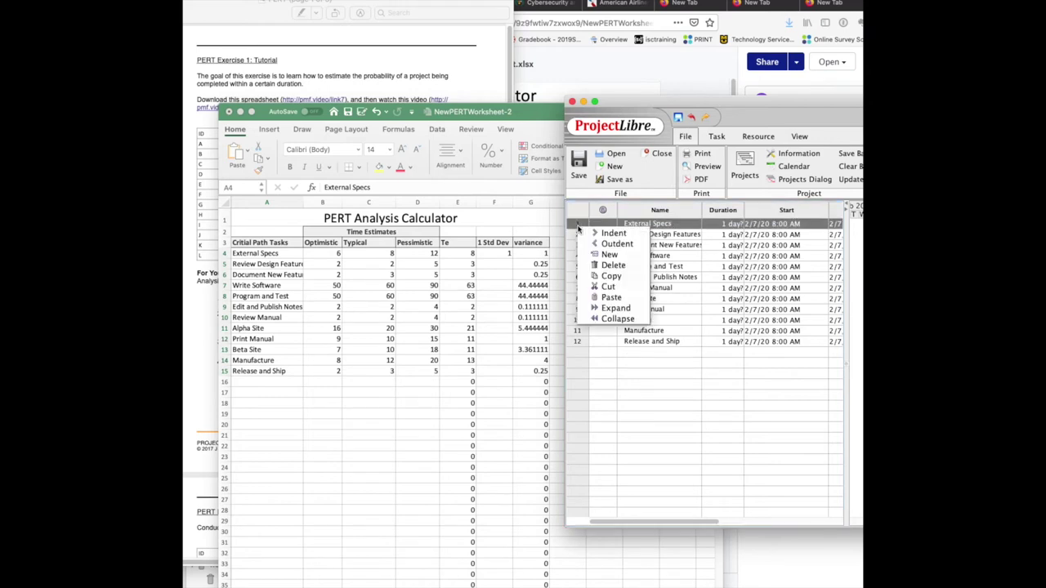
pyautogui.click(609, 254)
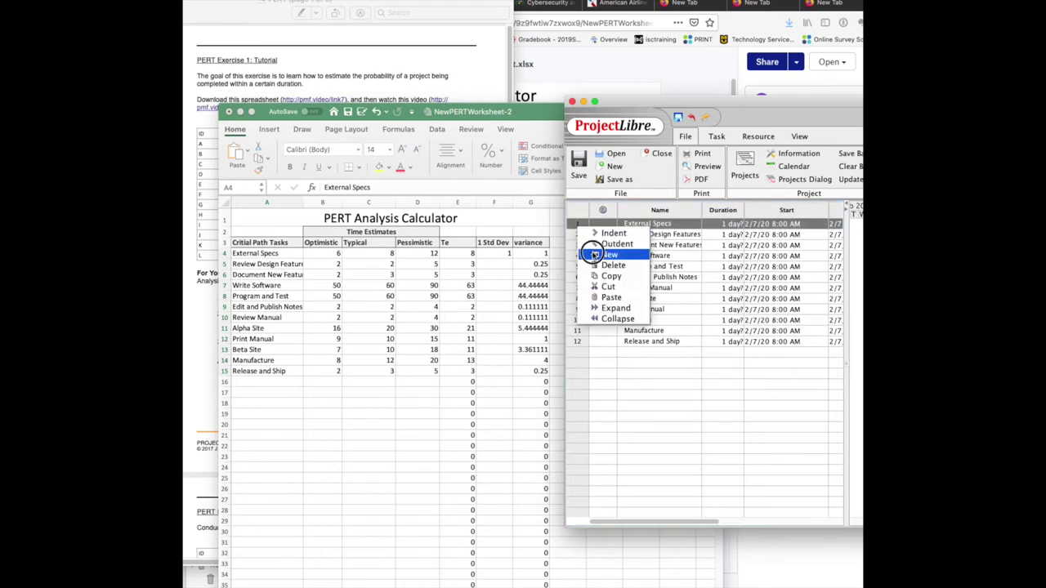
pyautogui.click(669, 223)
pyautogui.write('Su')
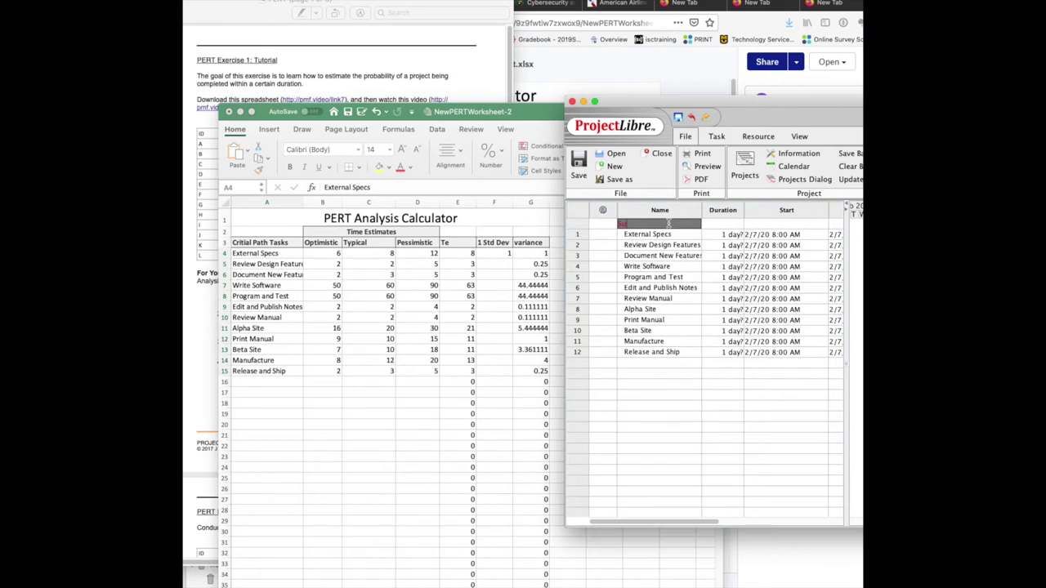
pyautogui.write('mmary')
pyautogui.press('Return')
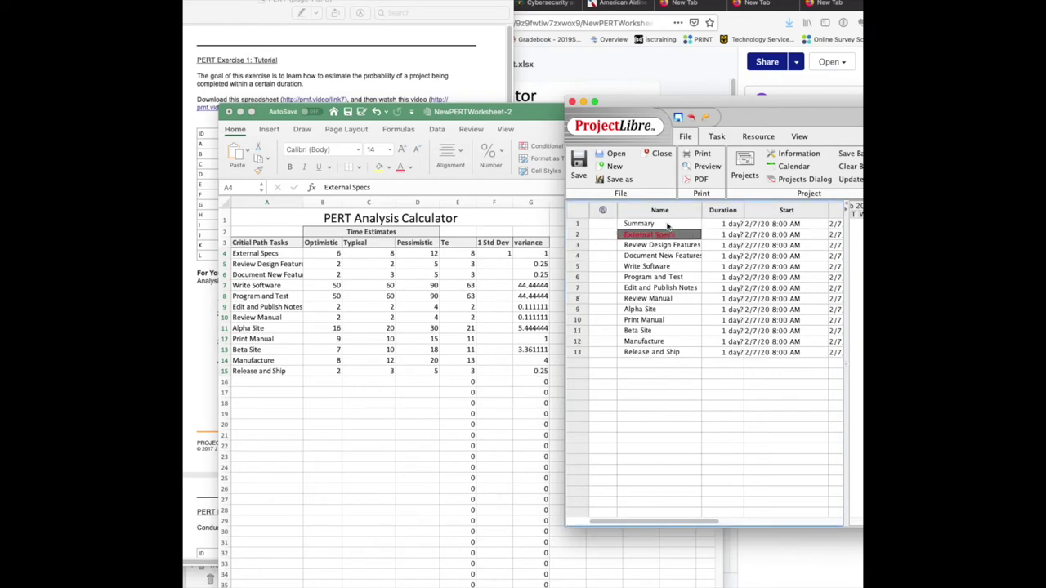
# Indent the tasks from External Specs to Release and Ship in rows 2 to 13 so they become subtasks of Summary
pyautogui.click(575, 235)
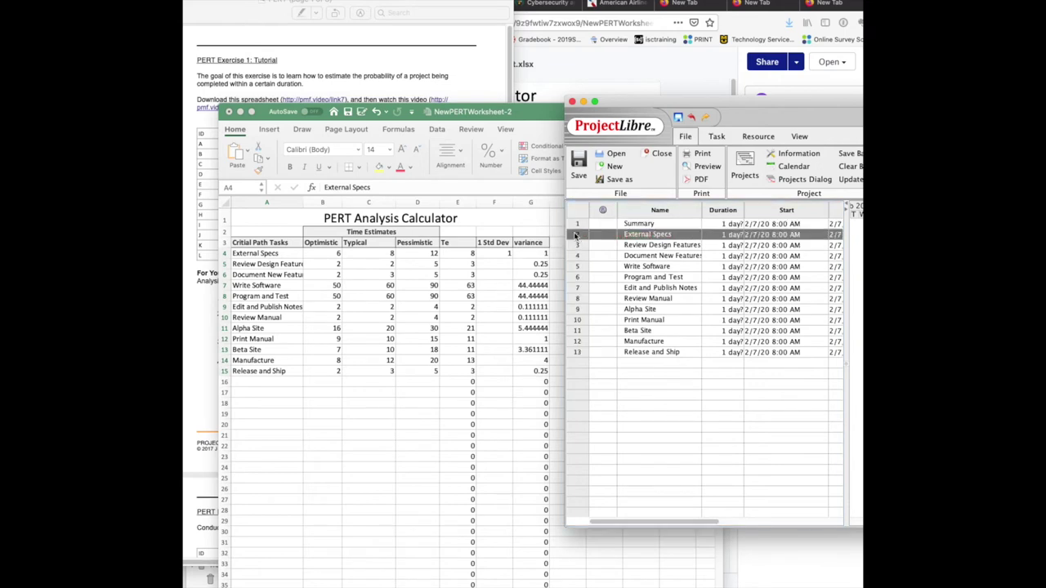
pyautogui.keyDown('shift'); pyautogui.click(577, 352); pyautogui.keyUp('shift')
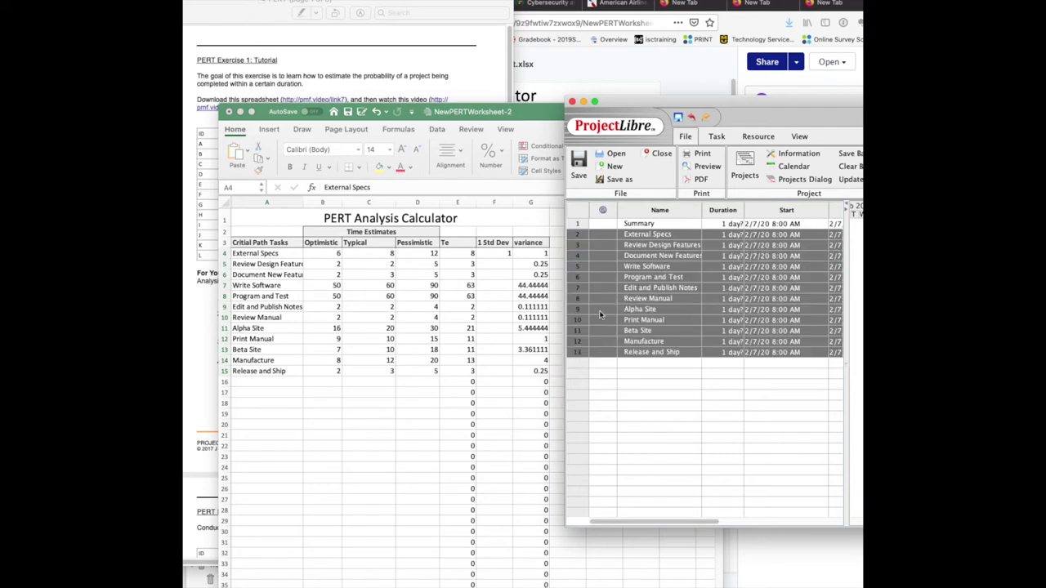
pyautogui.click(717, 136)
pyautogui.doubleClick(835, 106)
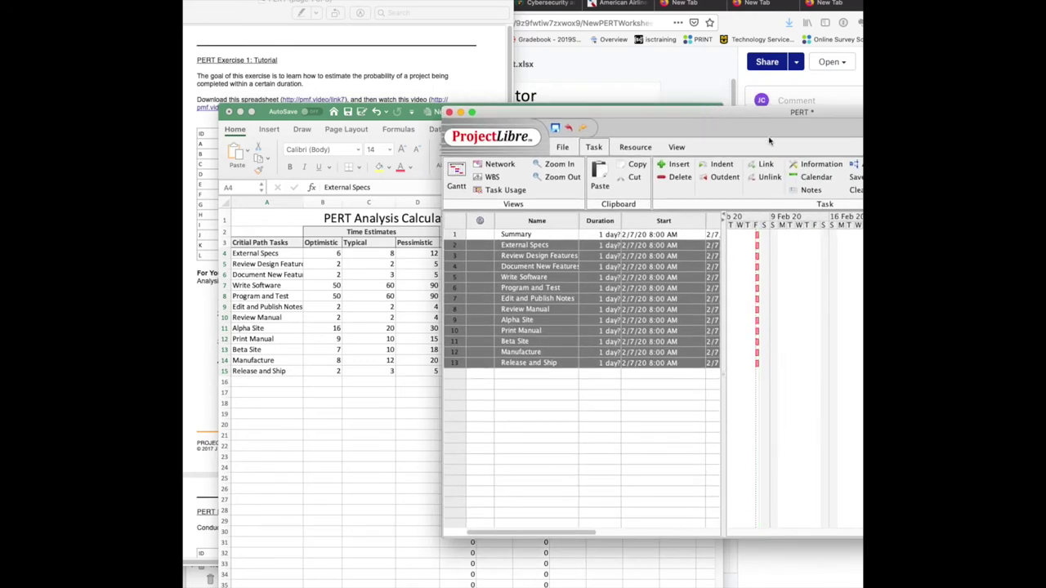
pyautogui.click(714, 167)
pyautogui.click(582, 437)
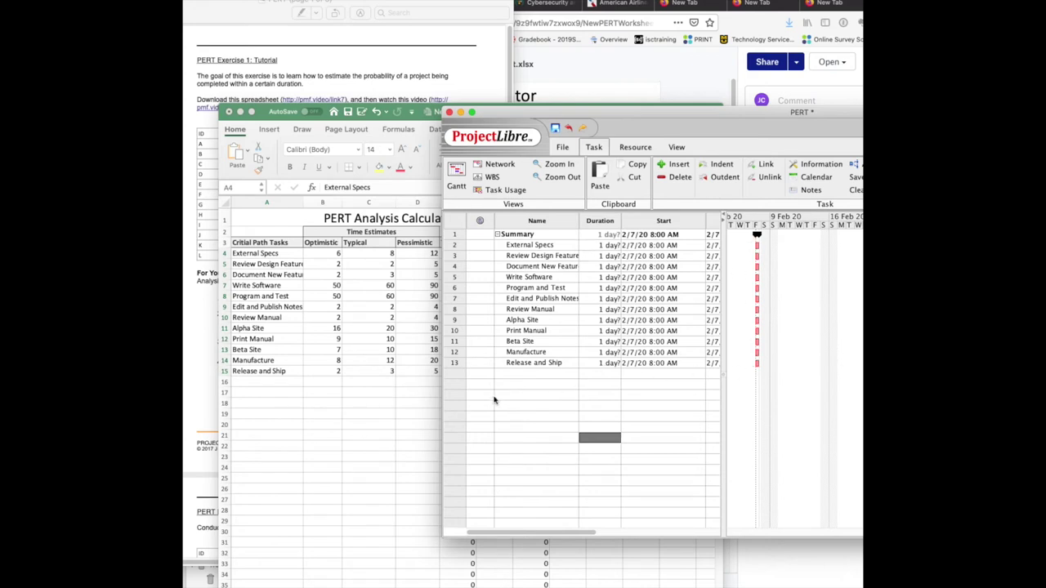
# Copy the Te values in cells E4 to E15 of the Excel worksheet and paste them into ProjectLibre's Duration column from External Specs down
pyautogui.click(386, 449)
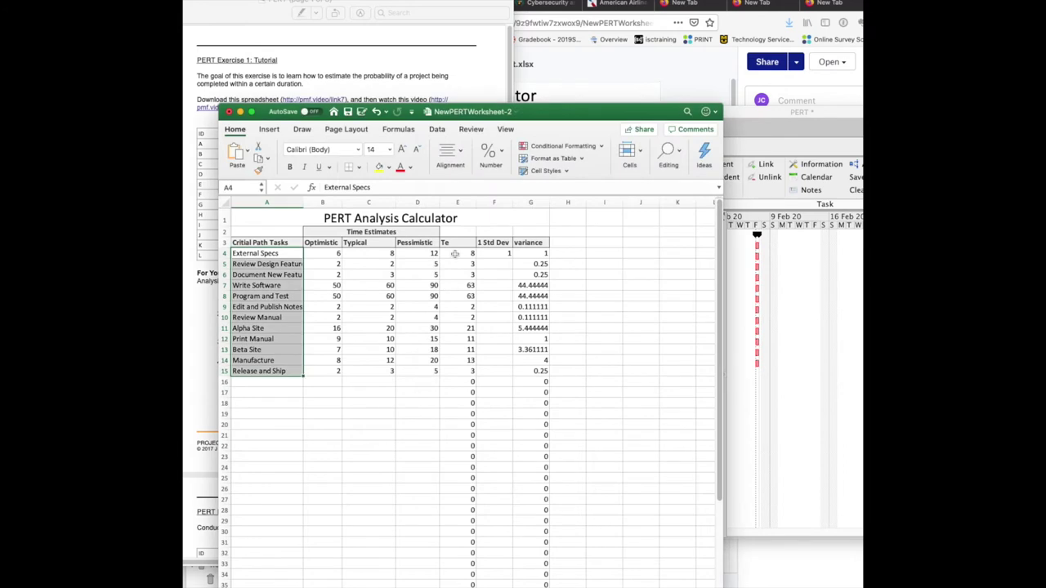
pyautogui.moveTo(455, 253); pyautogui.dragTo(474, 374)
pyautogui.press('super+c')
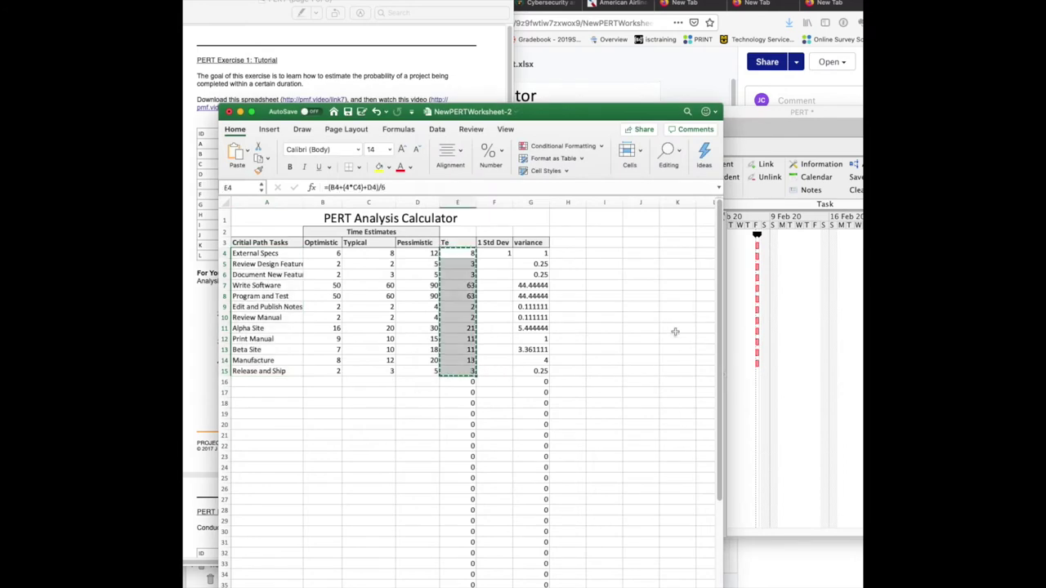
pyautogui.click(782, 325)
pyautogui.click(609, 245)
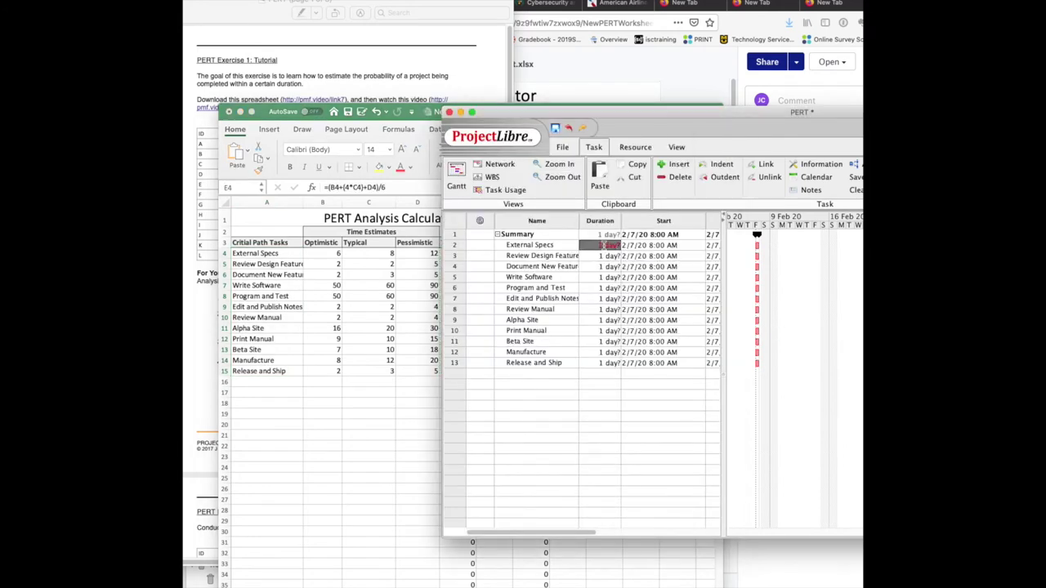
pyautogui.press('super+v')
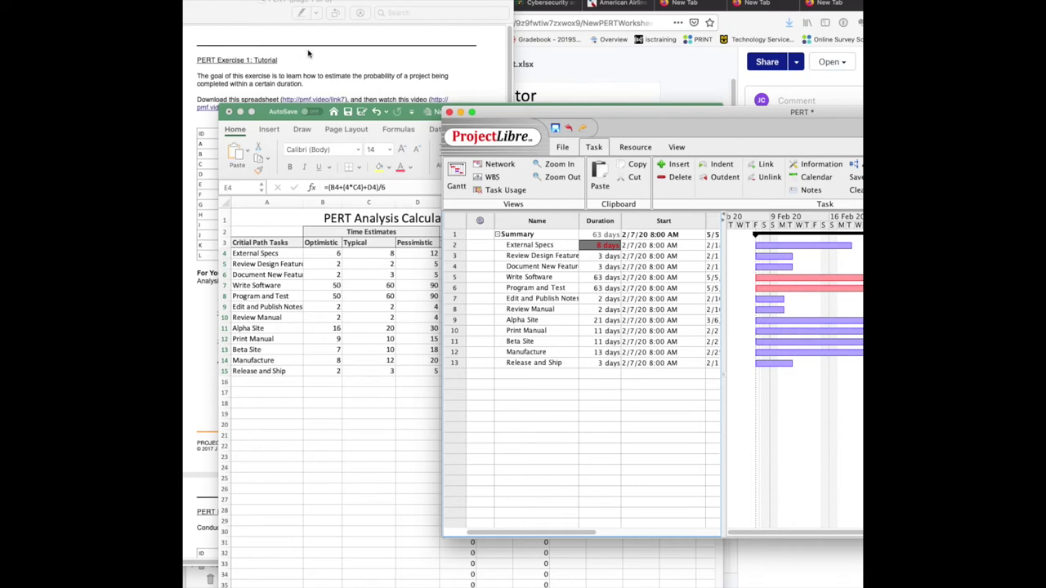
# Hide the Excel worksheet to uncover the exercise's predecessor table and bring the project's Predecessors column into view
pyautogui.press('super+h')
pyautogui.click(679, 427)
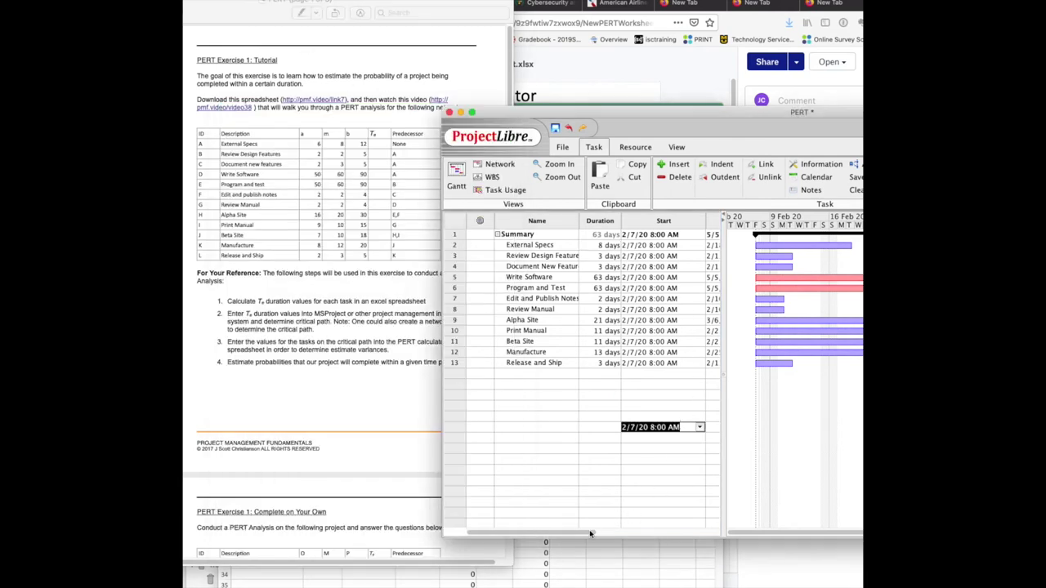
pyautogui.moveTo(582, 532); pyautogui.dragTo(677, 523)
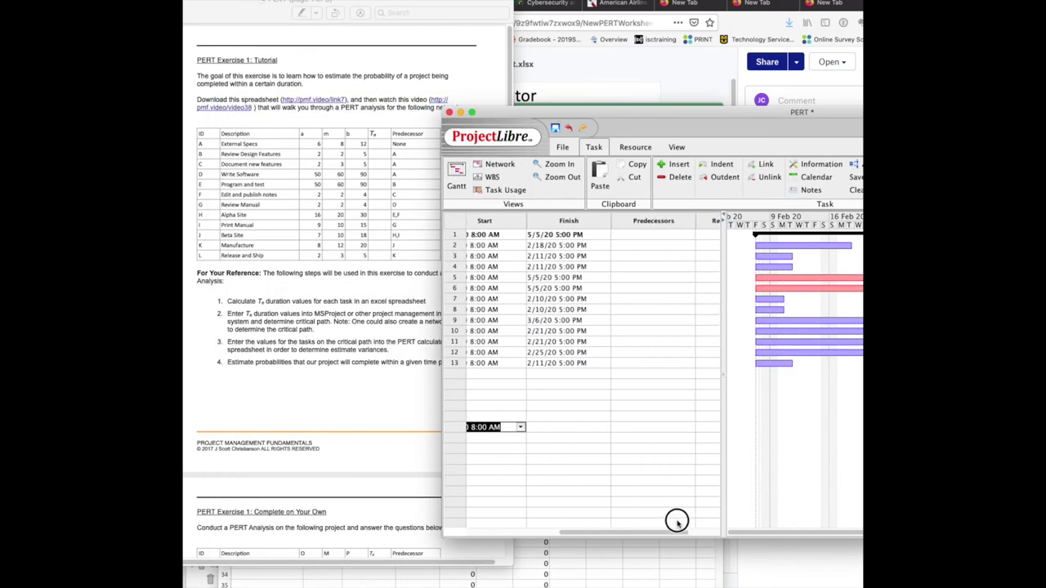
pyautogui.click(638, 235)
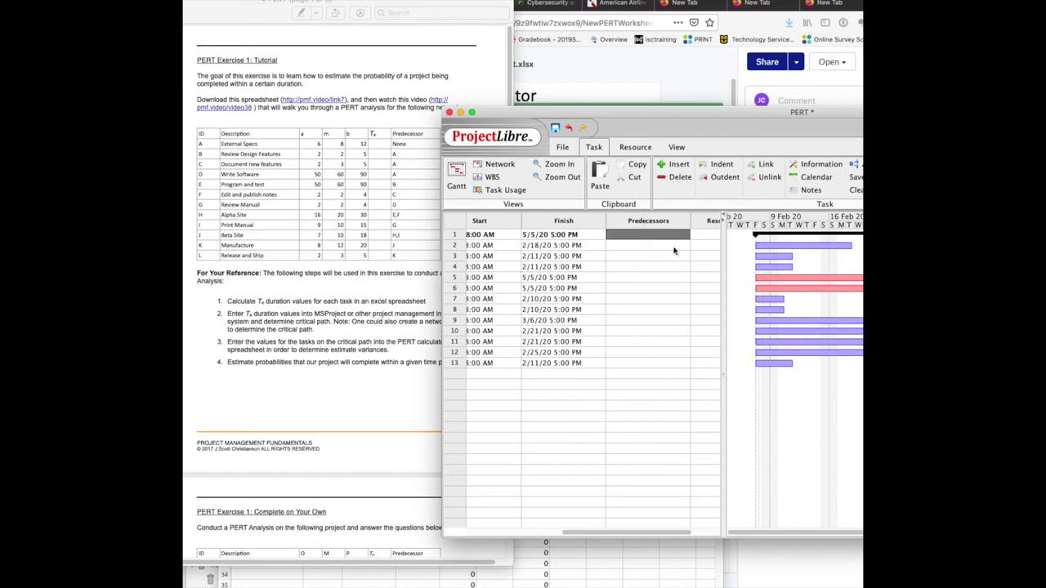
# Try to set the Summary task as the predecessor of Review Design Features in row 3
pyautogui.click(674, 248)
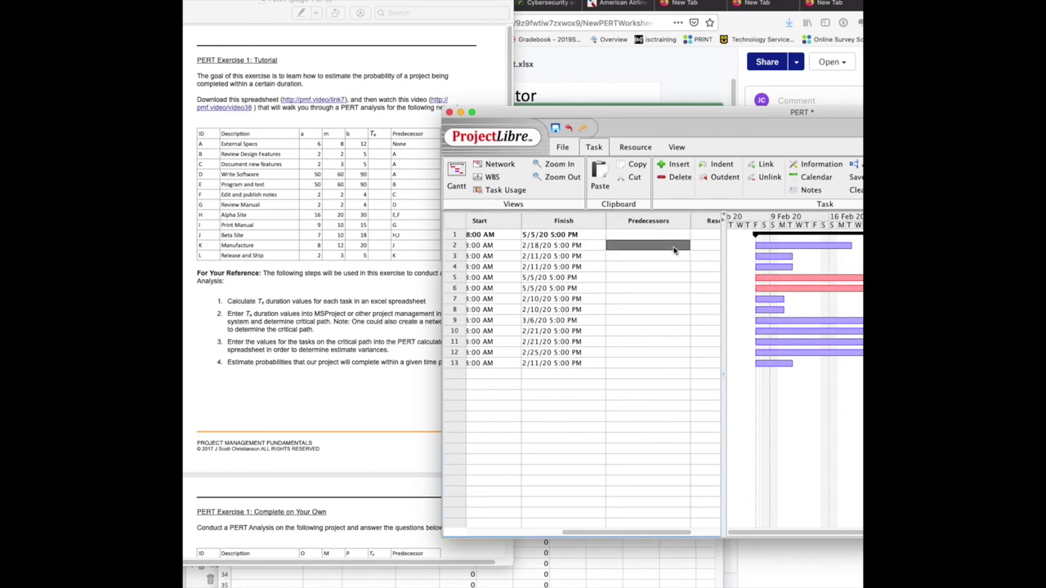
pyautogui.press('Down')
pyautogui.press('Return')
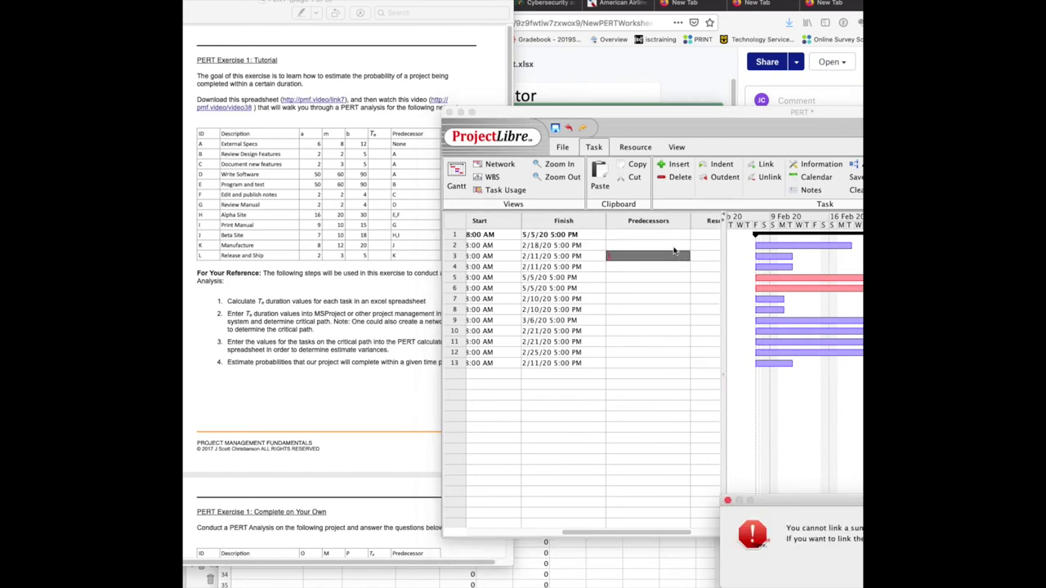
pyautogui.press('Return')
pyautogui.press('Return')
pyautogui.press('Return')
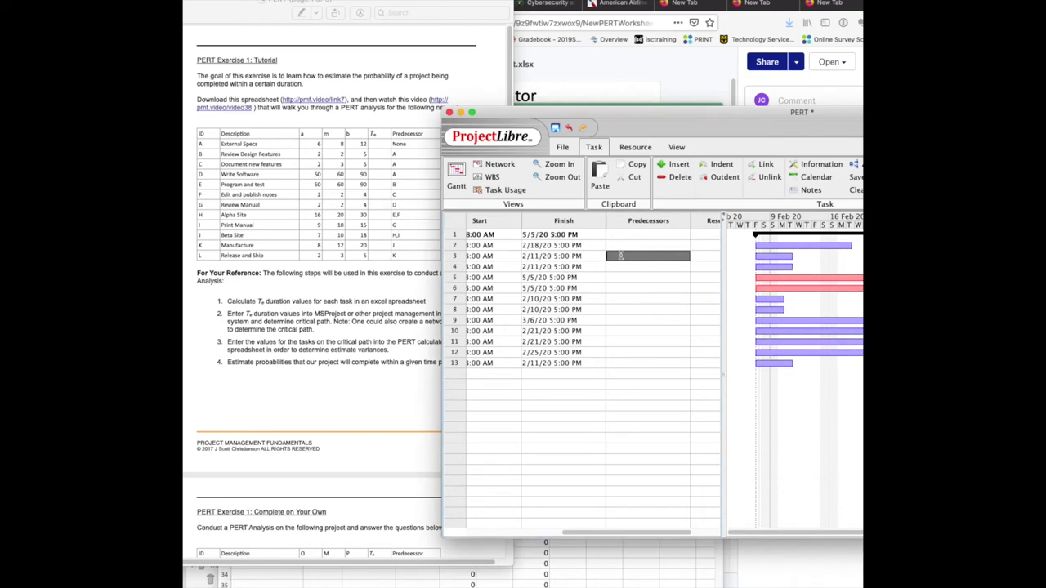
# Enter predecessor 2 for Review Design Features, Document New Features and Write Software in rows 3 to 5
pyautogui.write('2')
pyautogui.press('Return')
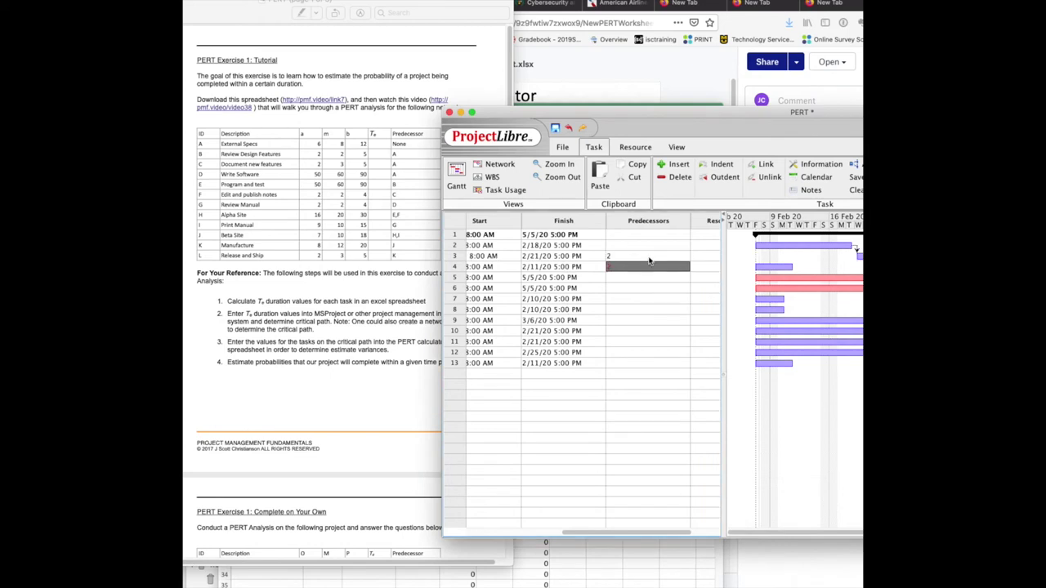
pyautogui.write('2')
pyautogui.press('Return')
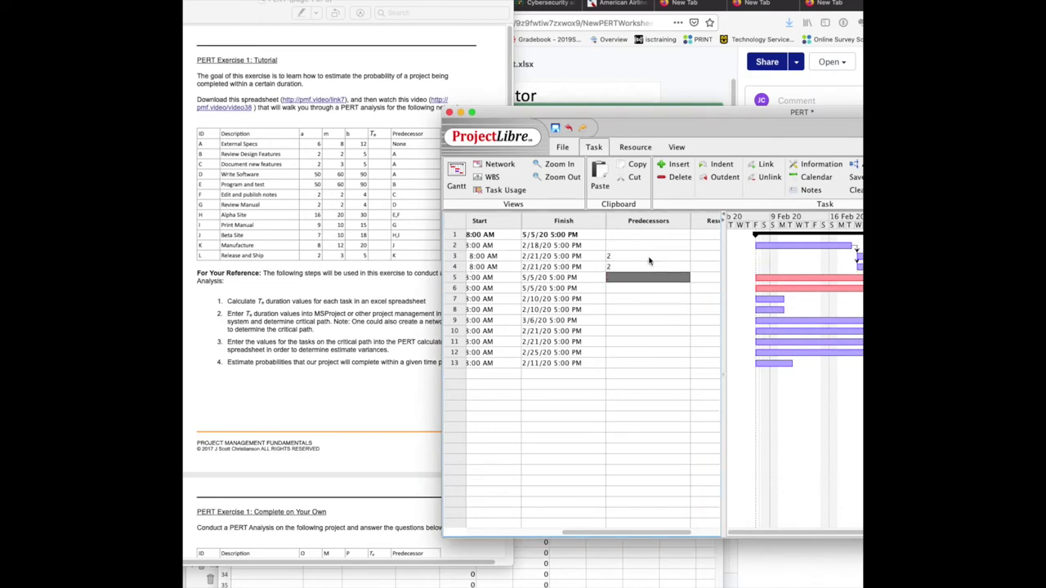
pyautogui.write('2')
pyautogui.press('Return')
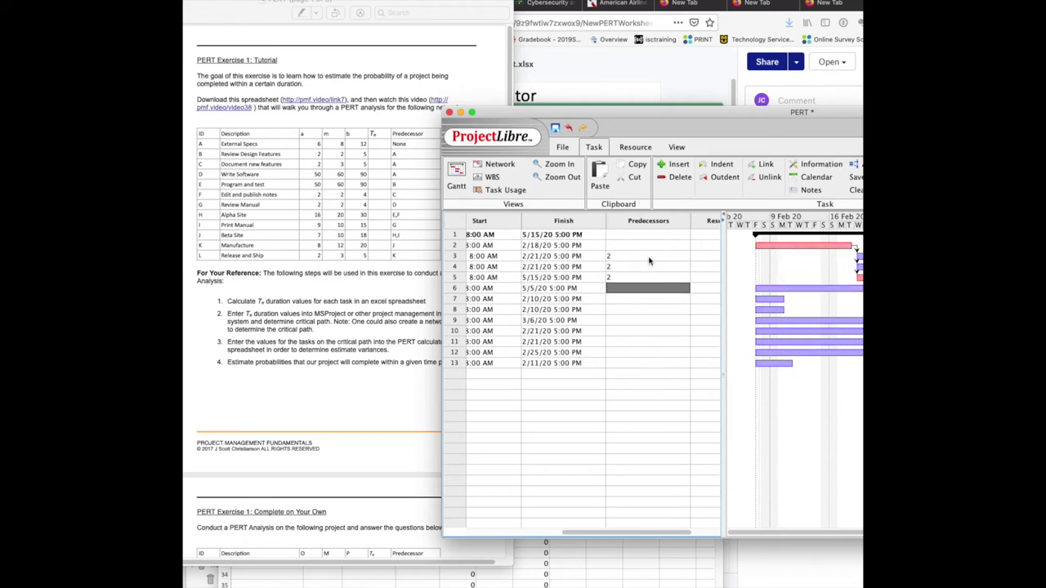
# Enter predecessors 3, 4, 5 and 6;7 for Program and Test, Edit and Publish Notes, Review Manual and Alpha Site in rows 6 to 9
pyautogui.write('3')
pyautogui.press('Return')
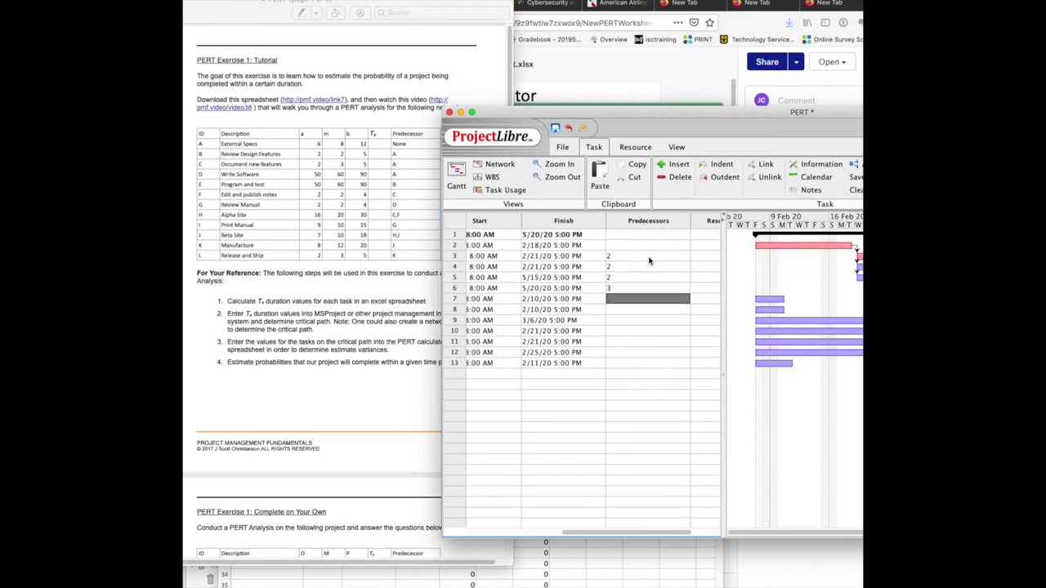
pyautogui.write('4')
pyautogui.press('Return')
pyautogui.write('5')
pyautogui.press('Return')
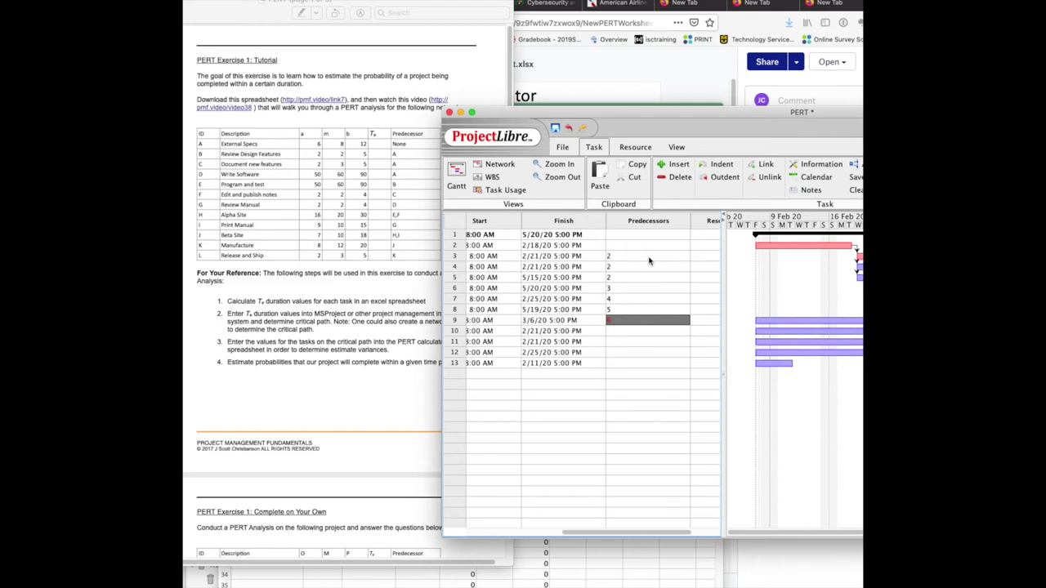
pyautogui.press('Return')
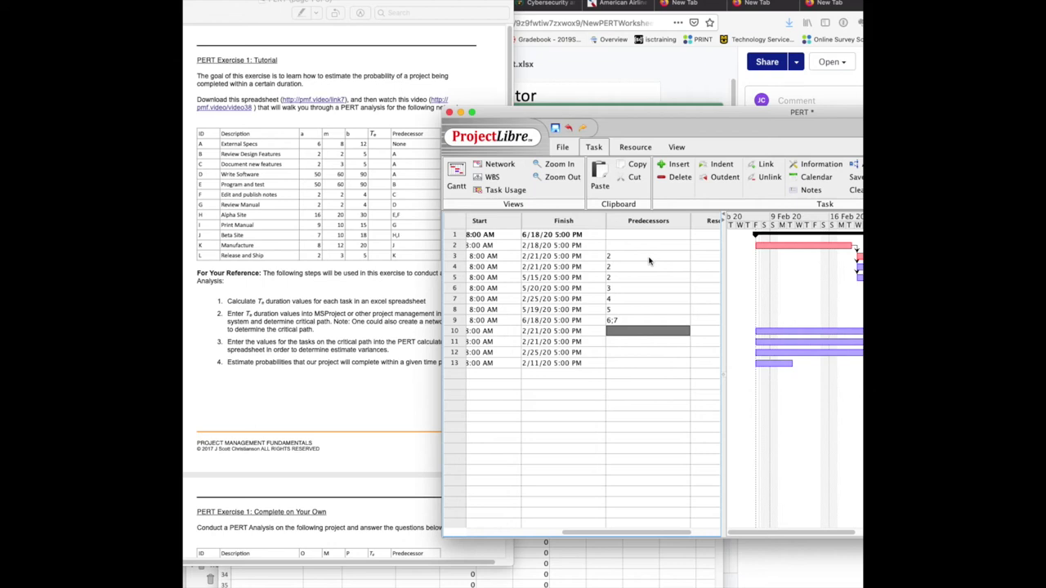
# Enter predecessors 8, 9;10, 11 and 12 for Print Manual, Beta Site, Manufacture, and Release and Ship in rows 10 to 13
pyautogui.write('8')
pyautogui.press('Return')
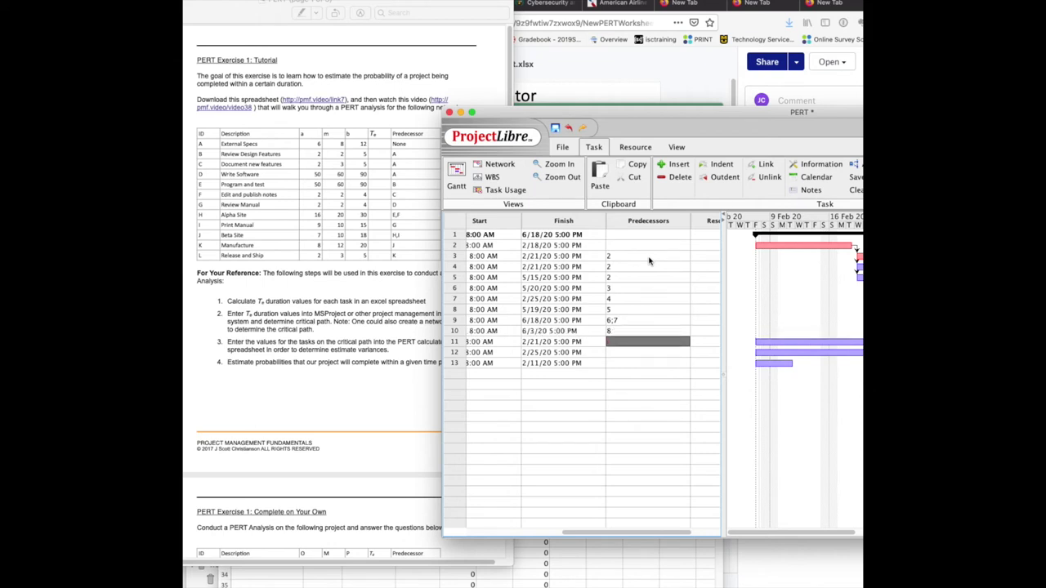
pyautogui.press('Return')
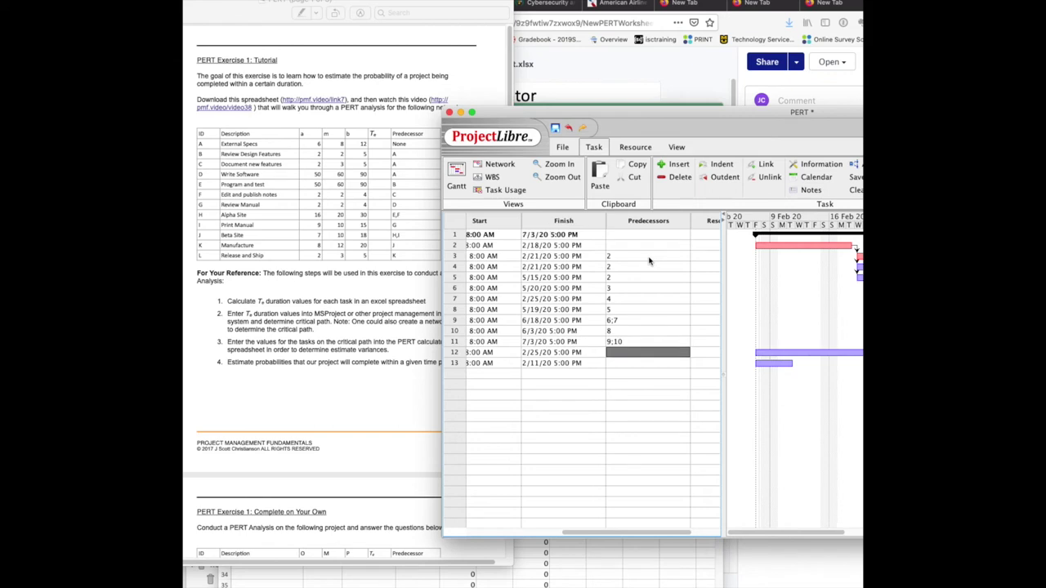
pyautogui.press('Return')
pyautogui.write('12')
pyautogui.press('Return')
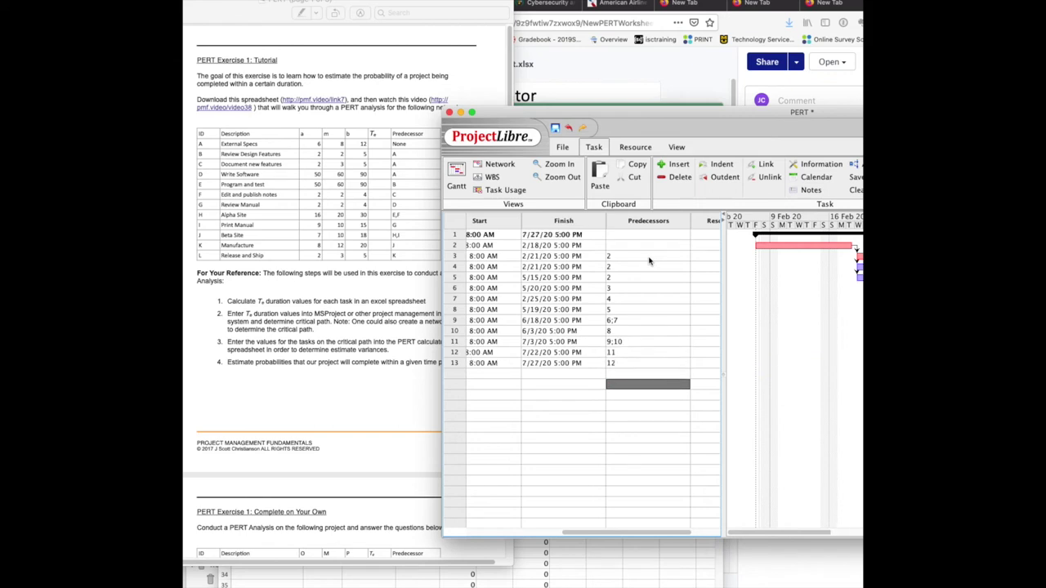
# Reposition the ProjectLibre window to expose the Gantt chart and filter the project to Critical tasks
pyautogui.press('Home')
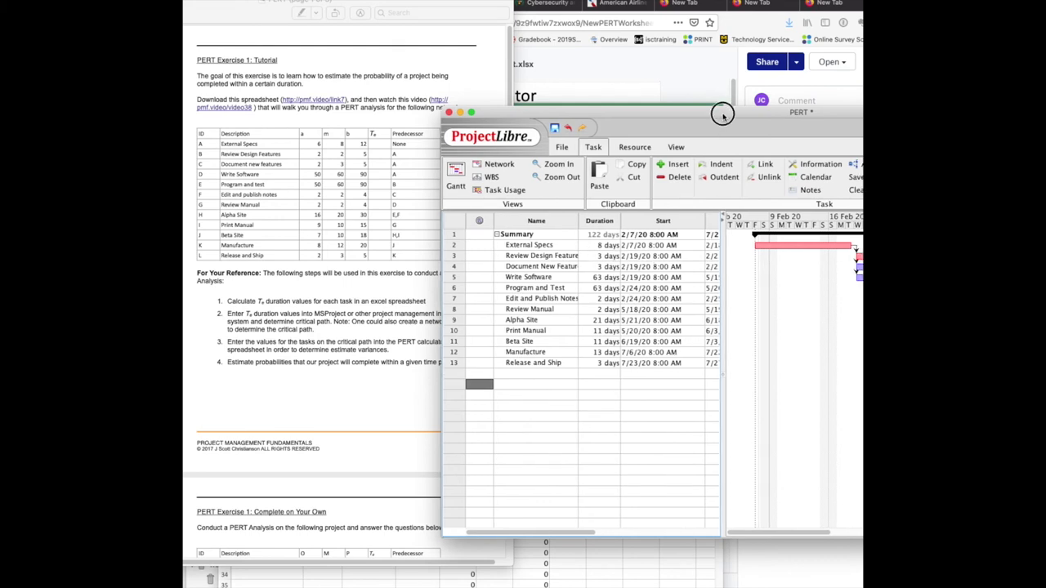
pyautogui.moveTo(724, 112); pyautogui.dragTo(483, 114)
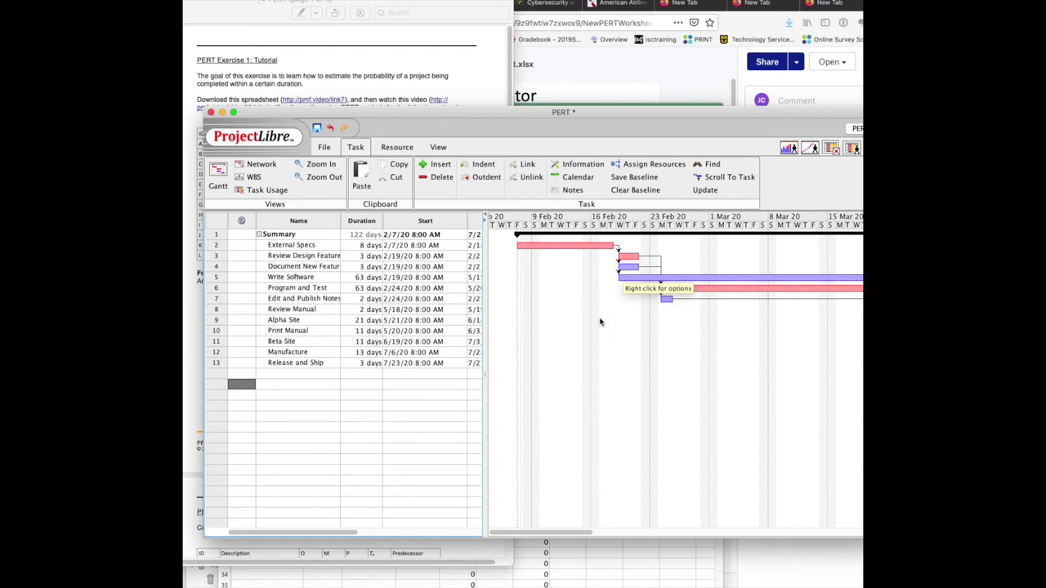
pyautogui.click(439, 148)
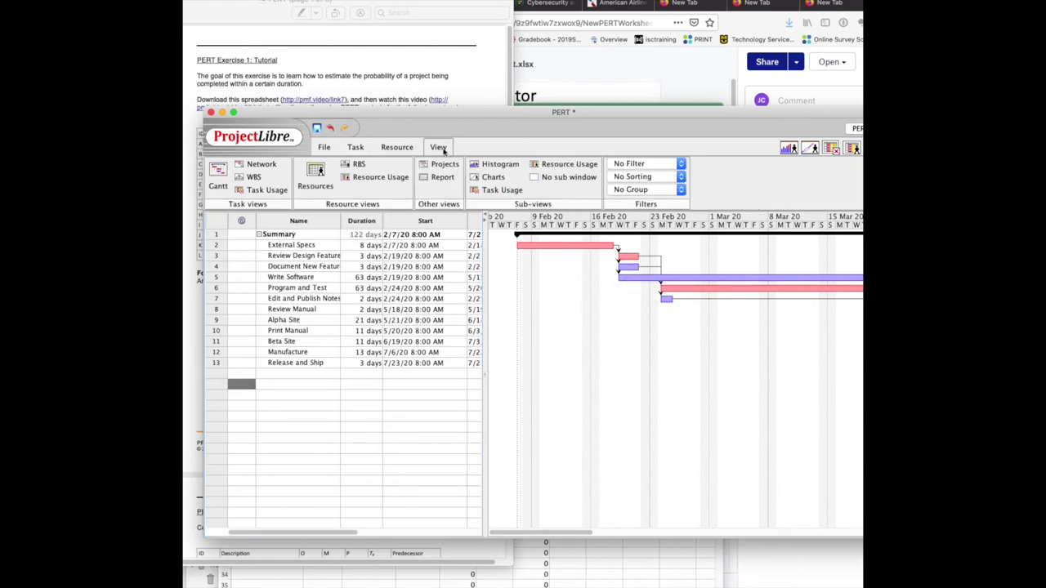
pyautogui.click(634, 164)
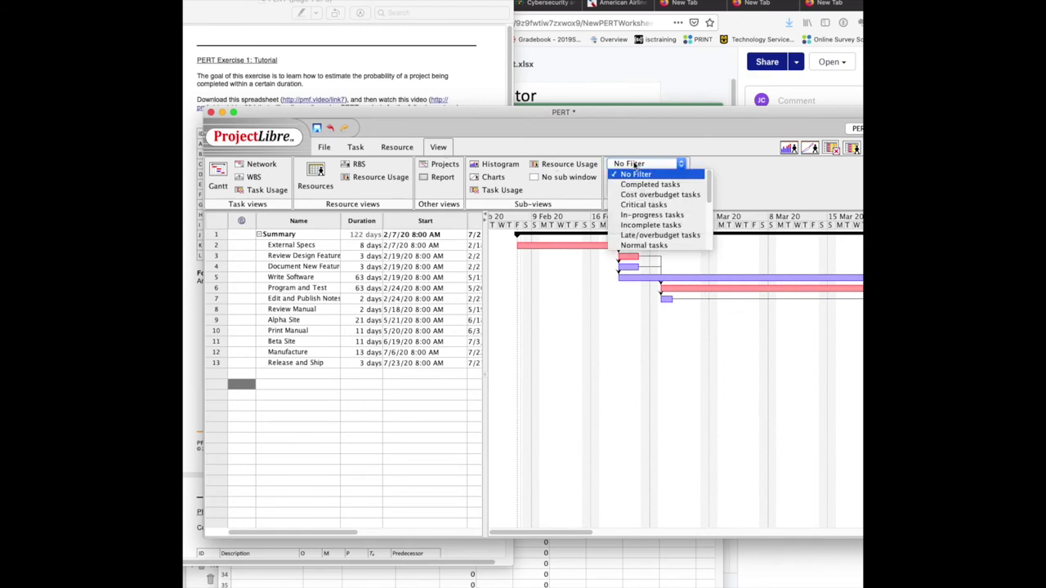
pyautogui.click(642, 204)
# Move the ProjectLibre window aside and switch back to the PERT worksheet in Excel
pyautogui.moveTo(446, 112); pyautogui.dragTo(632, 86)
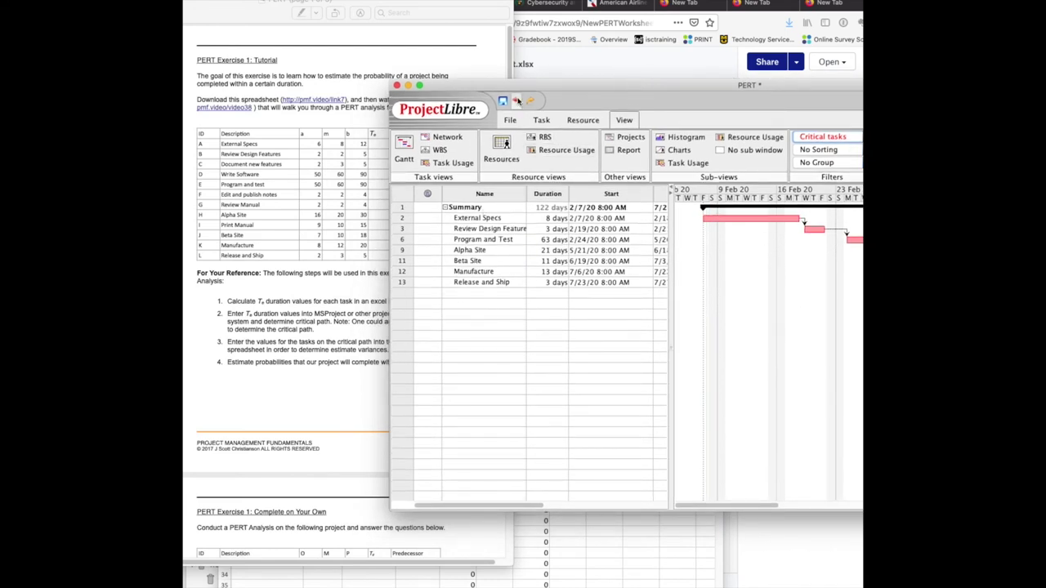
pyautogui.moveTo(522, 86); pyautogui.dragTo(579, 176)
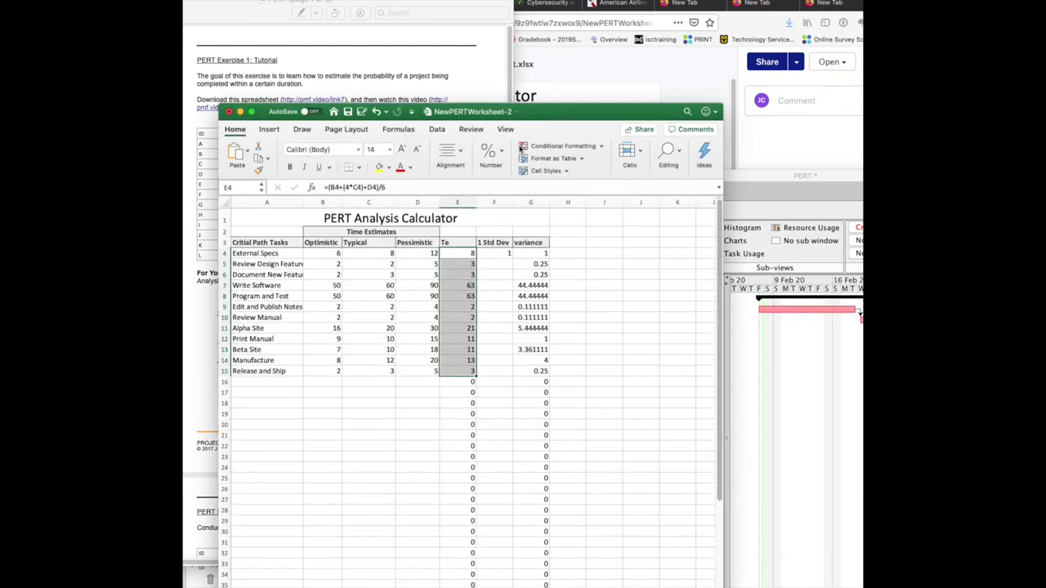
pyautogui.click(392, 414)
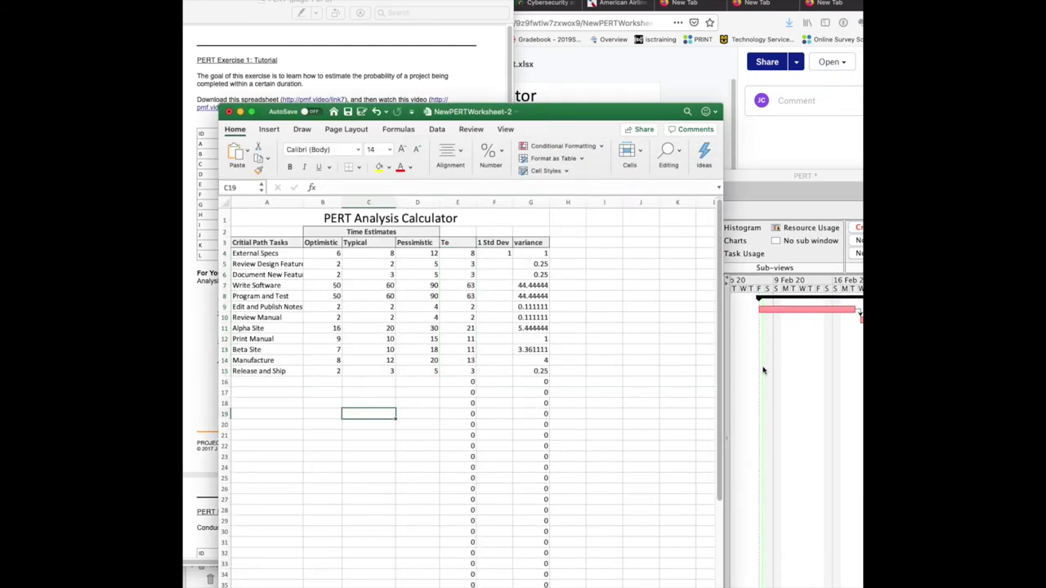
# Arrange the ProjectLibre window and a narrowed Excel window side by side so both task lists are visible
pyautogui.click(758, 409)
pyautogui.moveTo(601, 176); pyautogui.dragTo(685, 147)
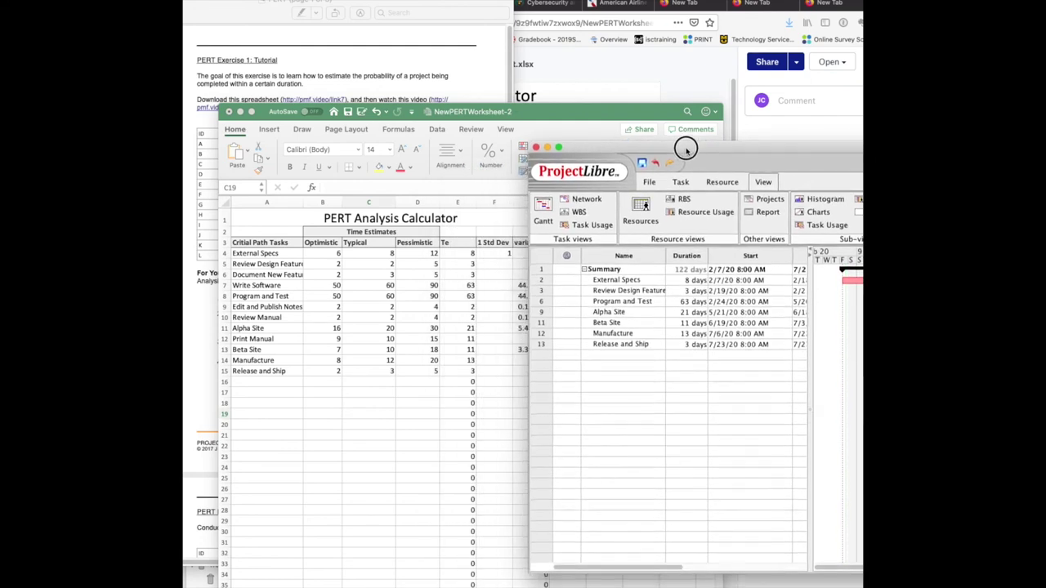
pyautogui.click(593, 112)
pyautogui.moveTo(722, 221); pyautogui.dragTo(515, 239)
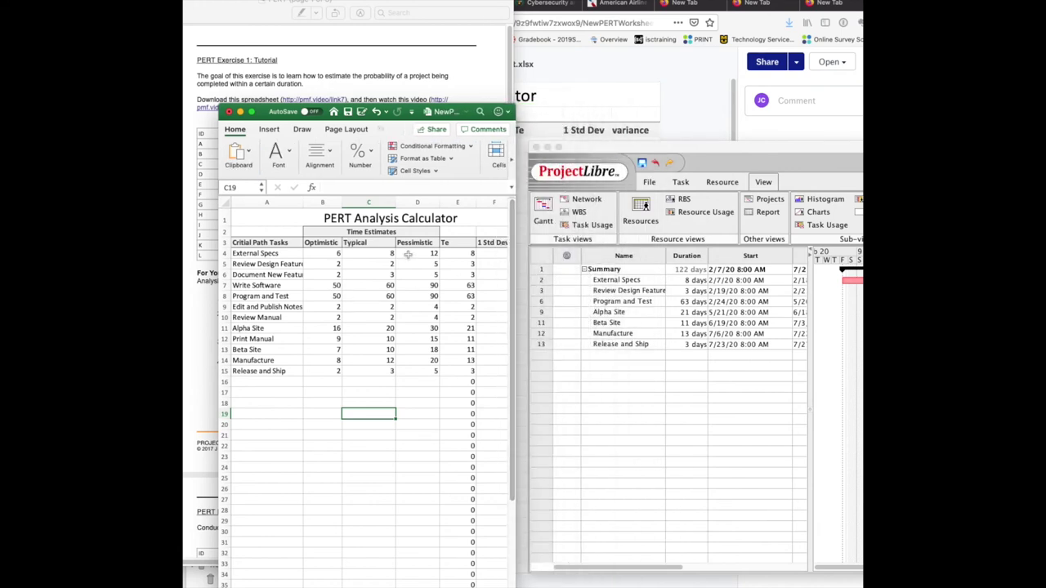
# Delete the non-critical Document New Features and Write Software rows from the PERT worksheet
pyautogui.moveTo(225, 275); pyautogui.dragTo(226, 282)
pyautogui.rightClick(227, 282)
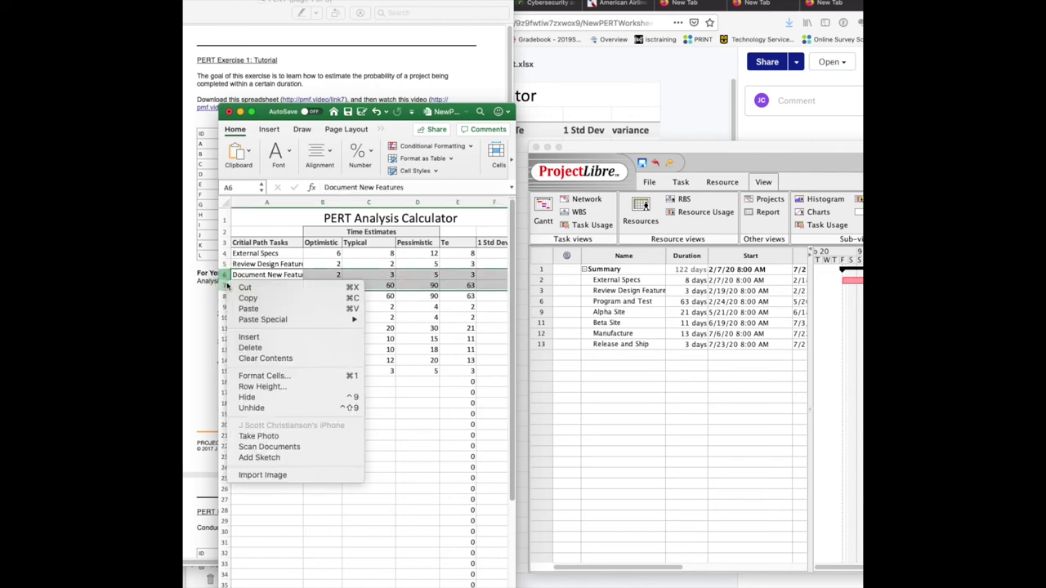
pyautogui.click(261, 348)
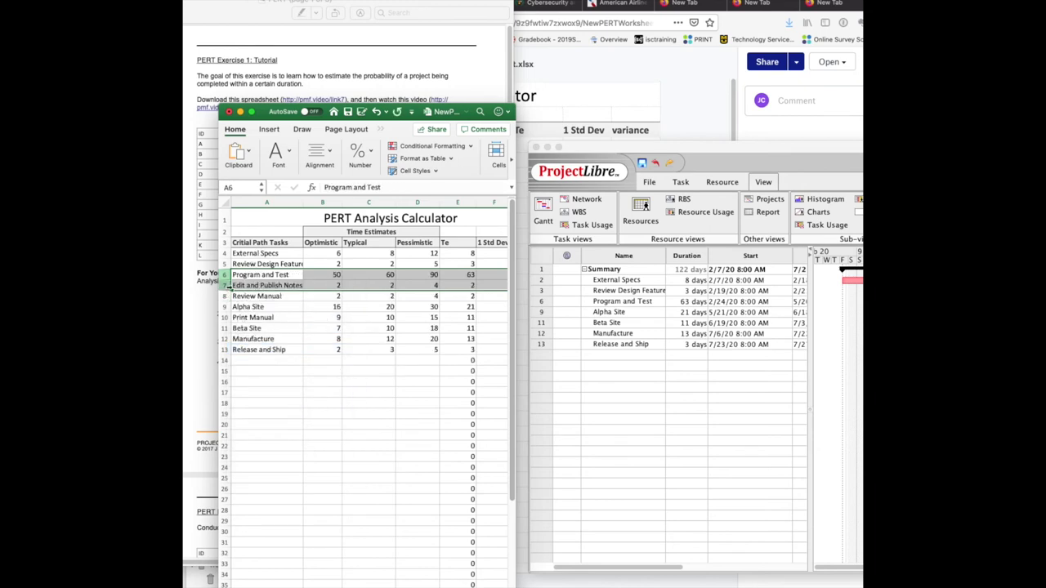
# Delete the non-critical Edit and Publish Notes, Review Manual and Print Manual rows from the PERT worksheet
pyautogui.moveTo(227, 285); pyautogui.dragTo(227, 296)
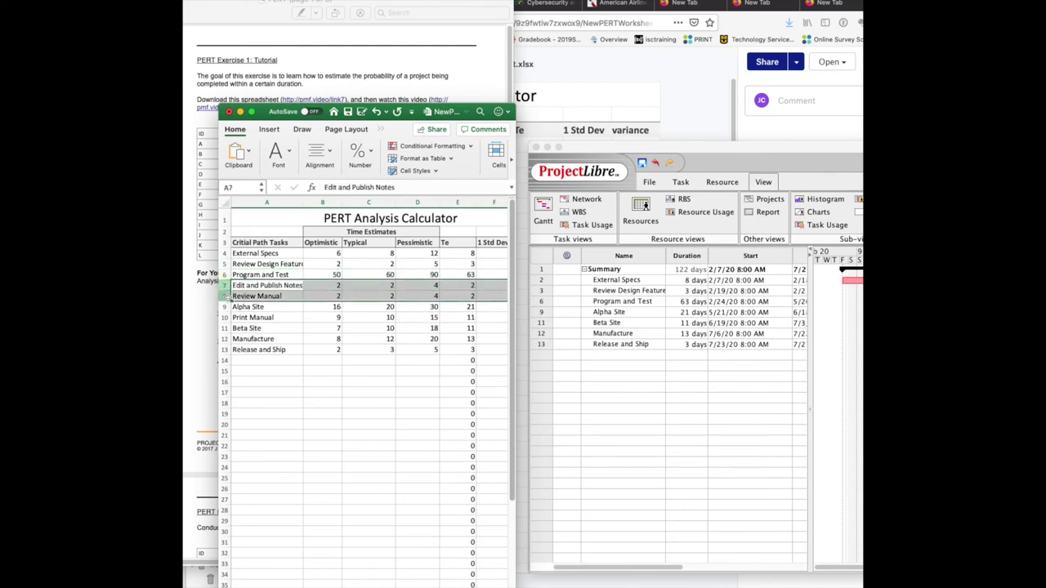
pyautogui.rightClick(227, 296)
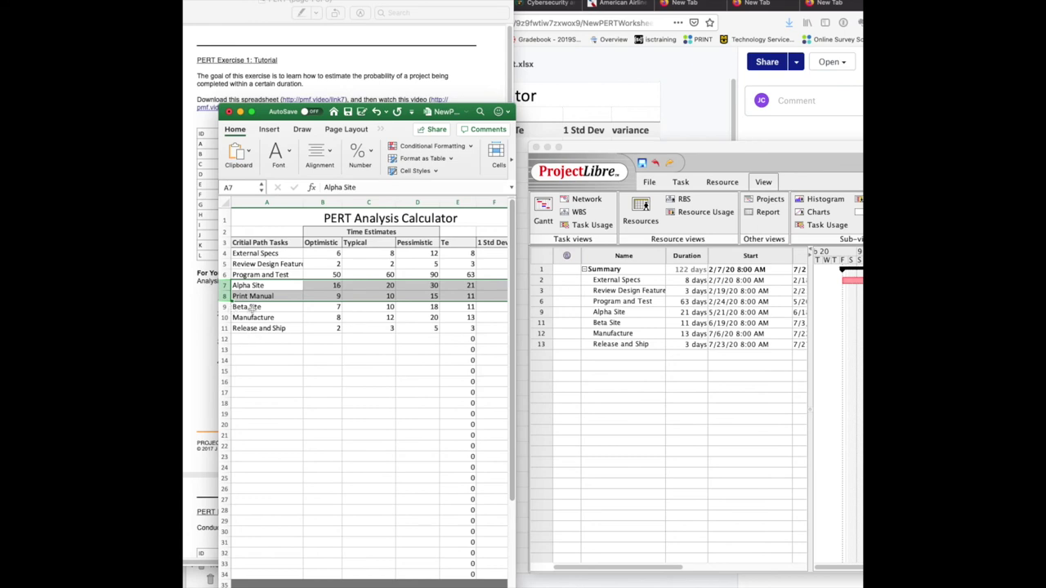
pyautogui.click(272, 306)
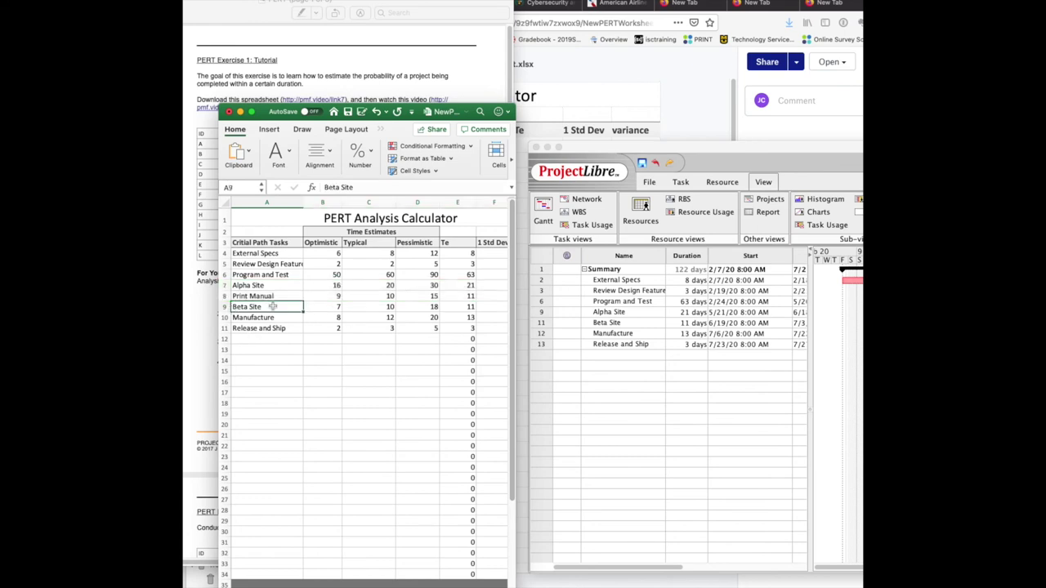
pyautogui.rightClick(225, 299)
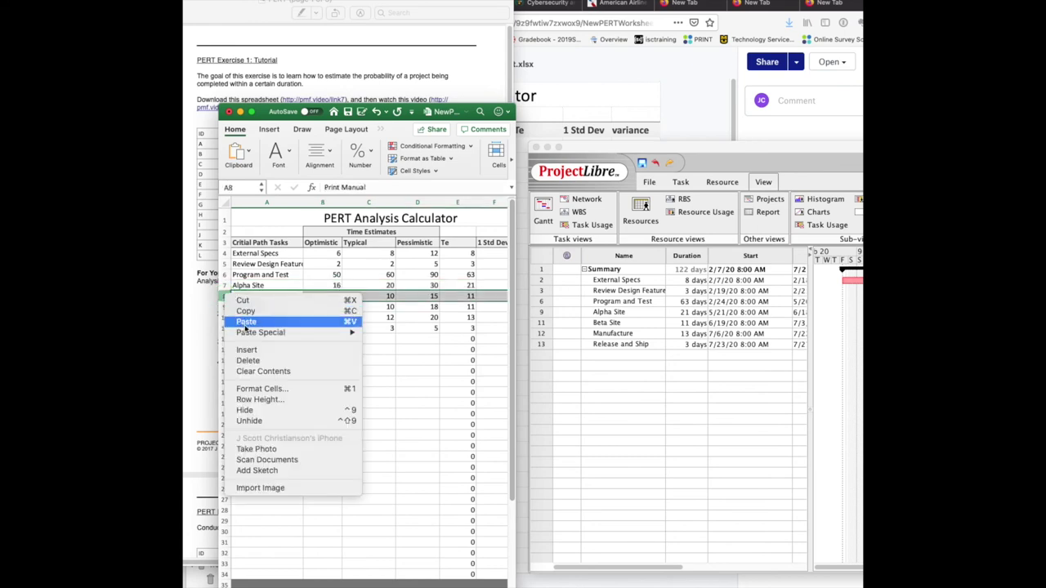
pyautogui.click(248, 361)
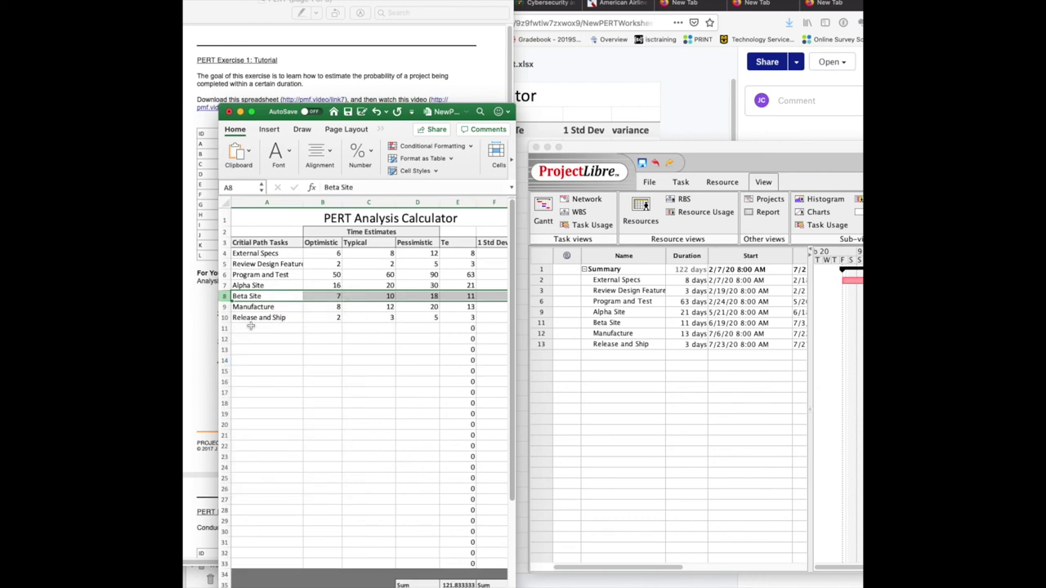
pyautogui.click(433, 358)
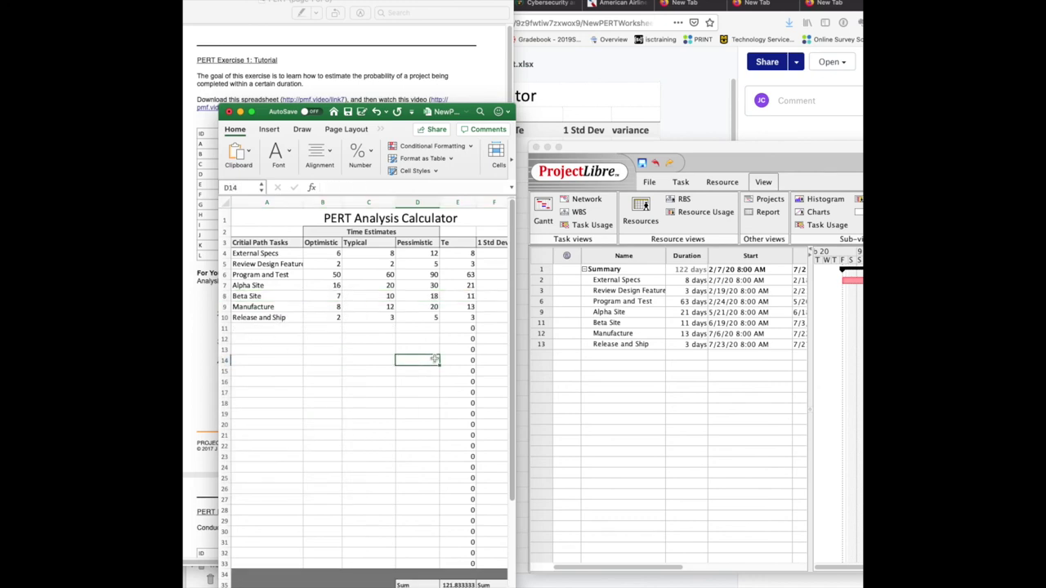
# Examine the Te and variance sums below the task list, moving the worksheet window up to fit them in view
pyautogui.scroll(-5, 437, 358)
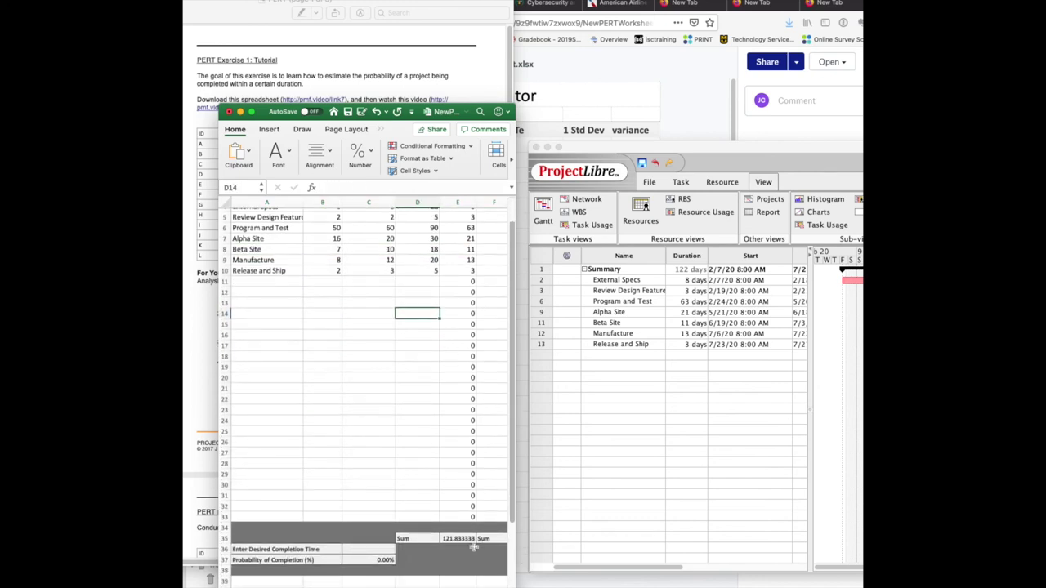
pyautogui.scroll(5, 459, 224)
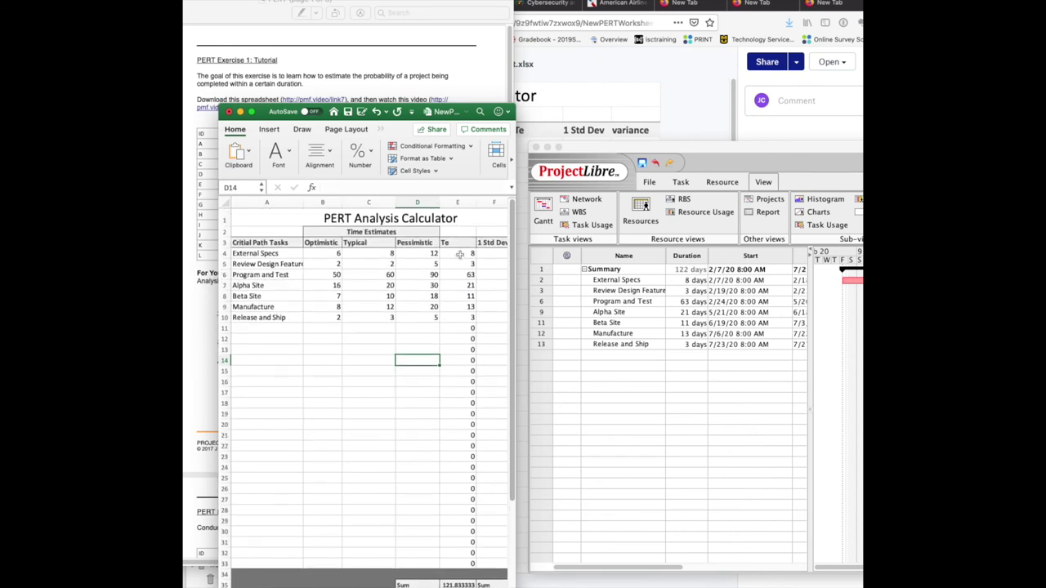
pyautogui.scroll(-3, 483, 398)
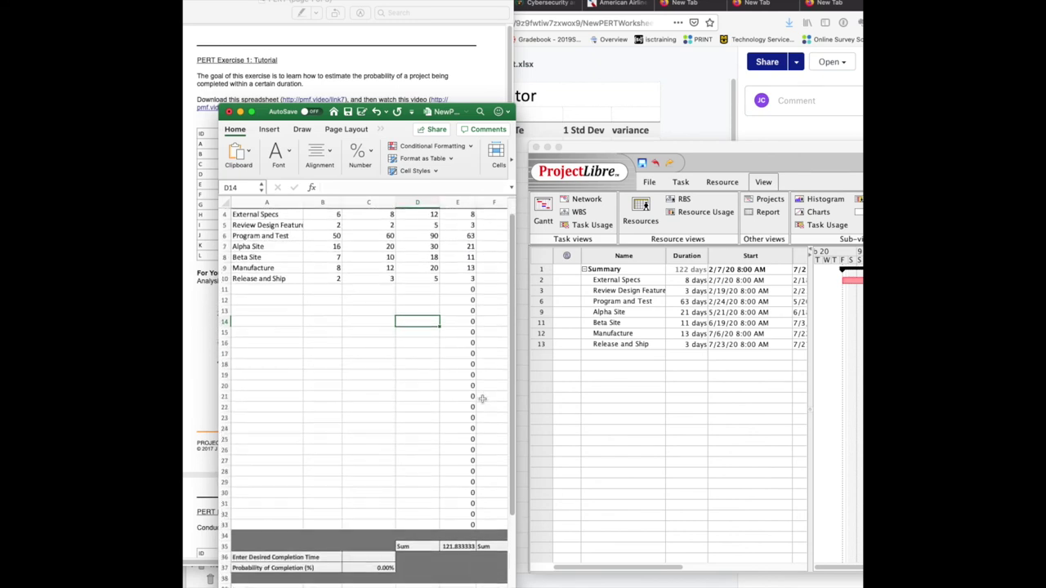
pyautogui.scroll(-1, 482, 398)
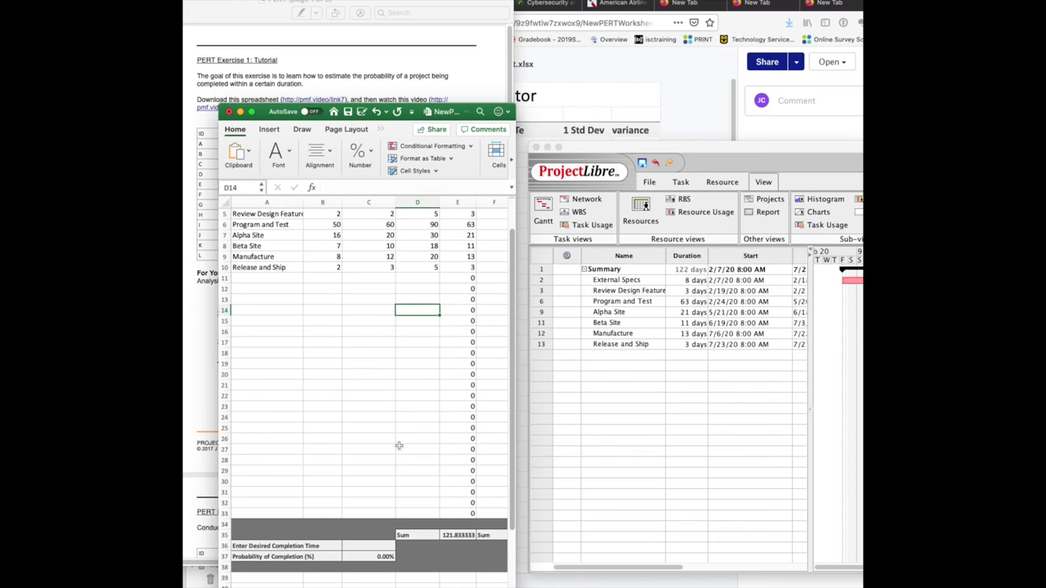
pyautogui.moveTo(258, 112); pyautogui.dragTo(270, 57)
pyautogui.hscroll(2, 419, 444)
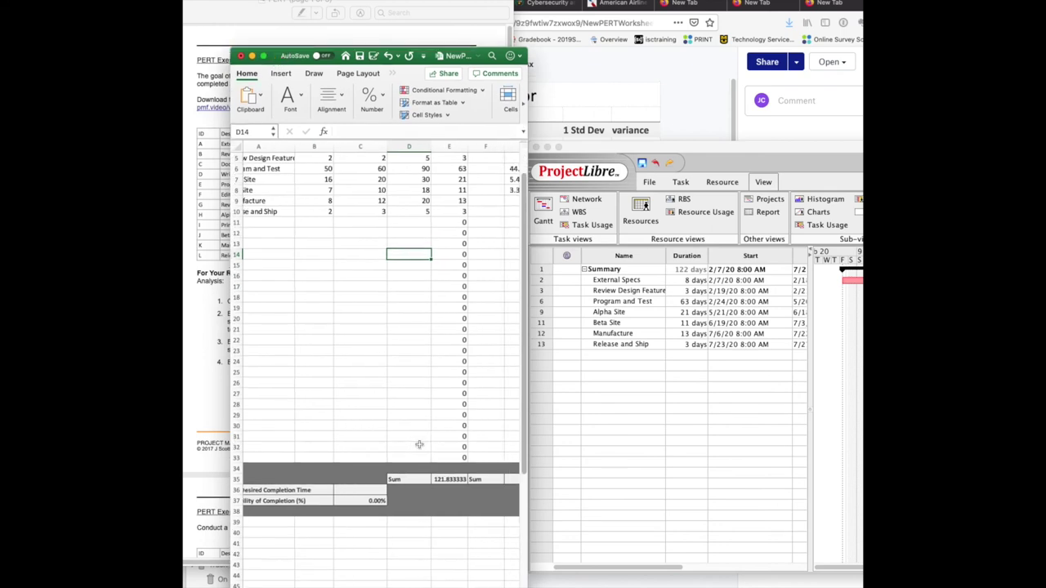
pyautogui.scroll(3, 413, 408)
pyautogui.click(406, 368)
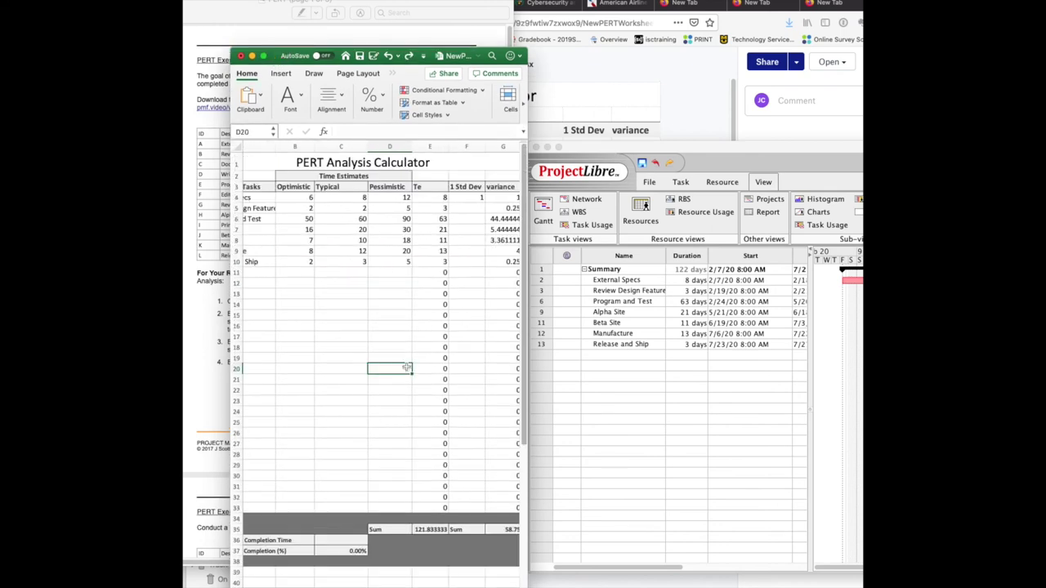
# Hide the 1 Std Dev column in the PERT worksheet
pyautogui.click(471, 148)
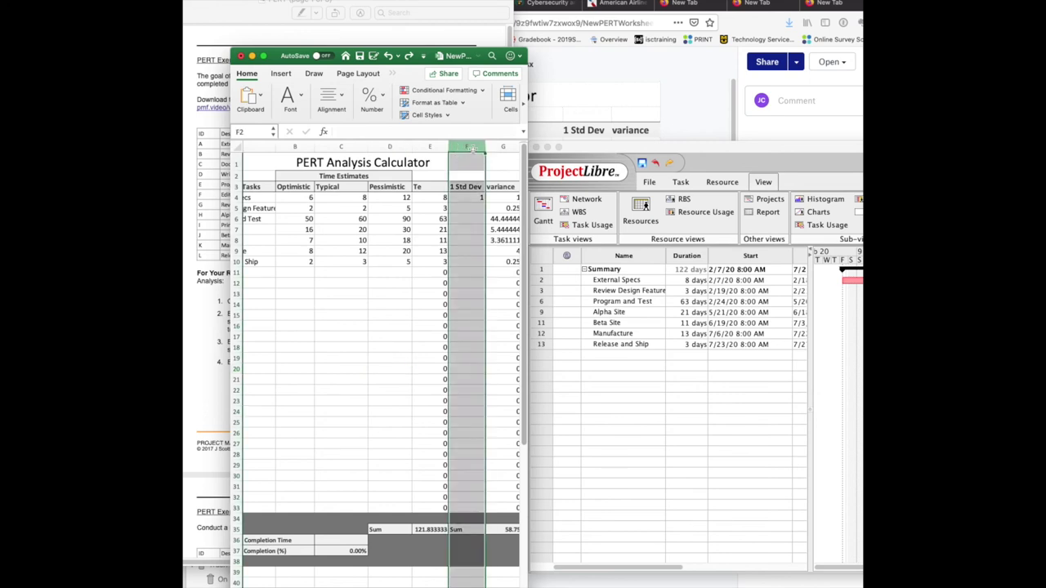
pyautogui.rightClick(472, 148)
pyautogui.click(504, 264)
pyautogui.hscroll(-2, 433, 386)
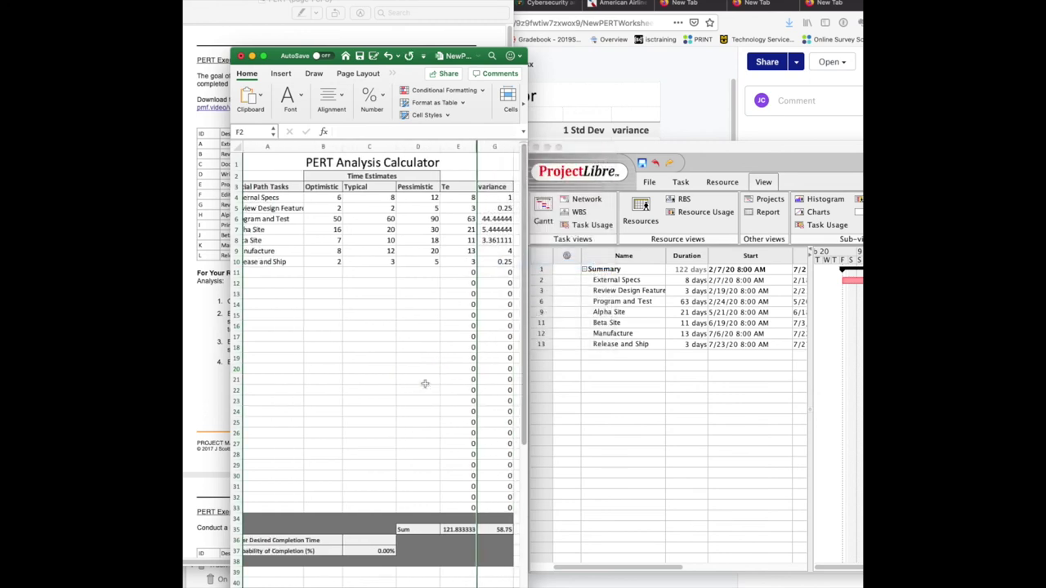
pyautogui.hscroll(-1, 425, 383)
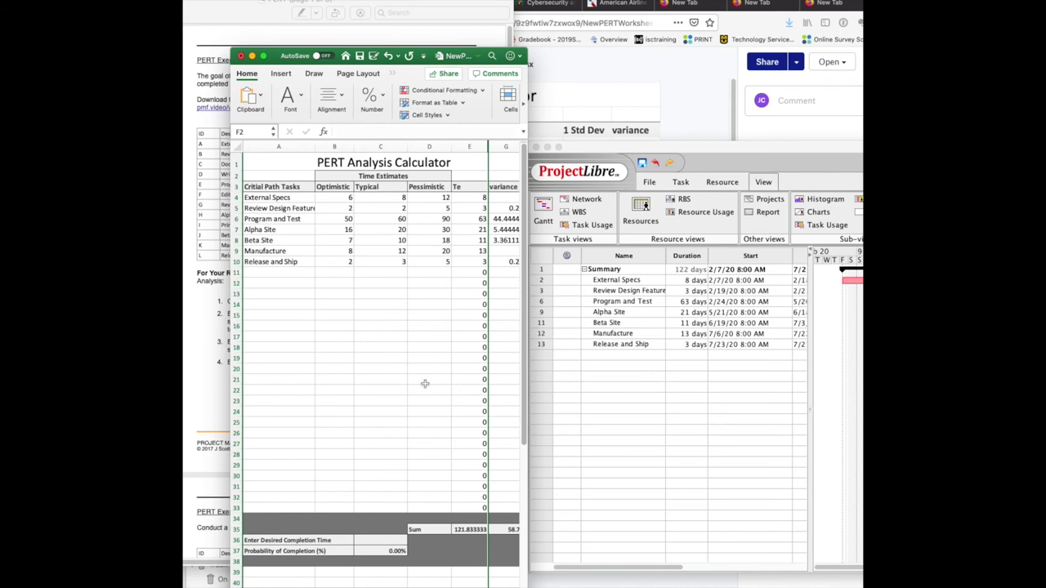
# Enter 122 as the desired completion time and widen the worksheet window to show the full variance column
pyautogui.click(391, 540)
pyautogui.write('122')
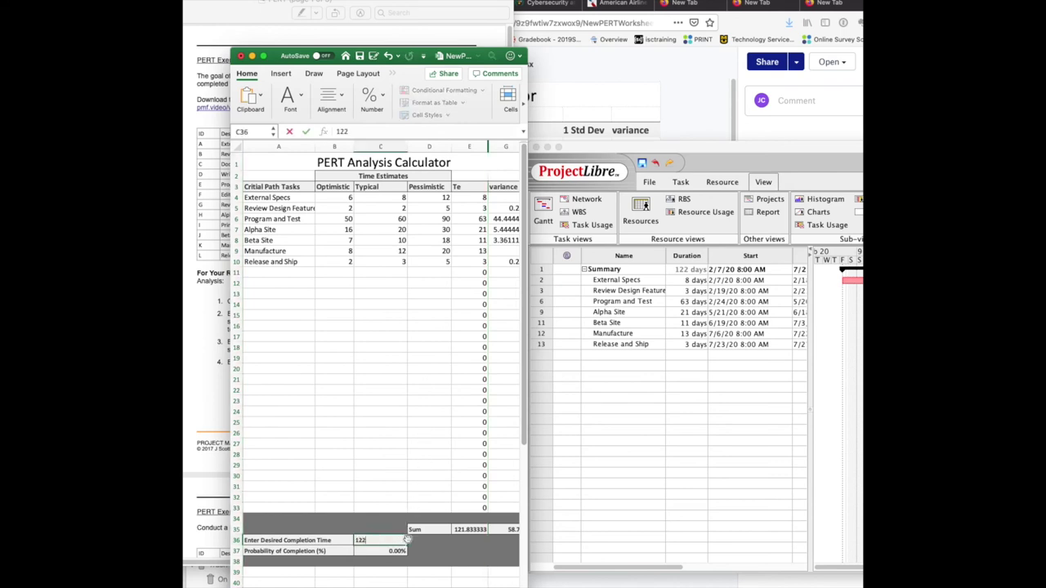
pyautogui.press('Return')
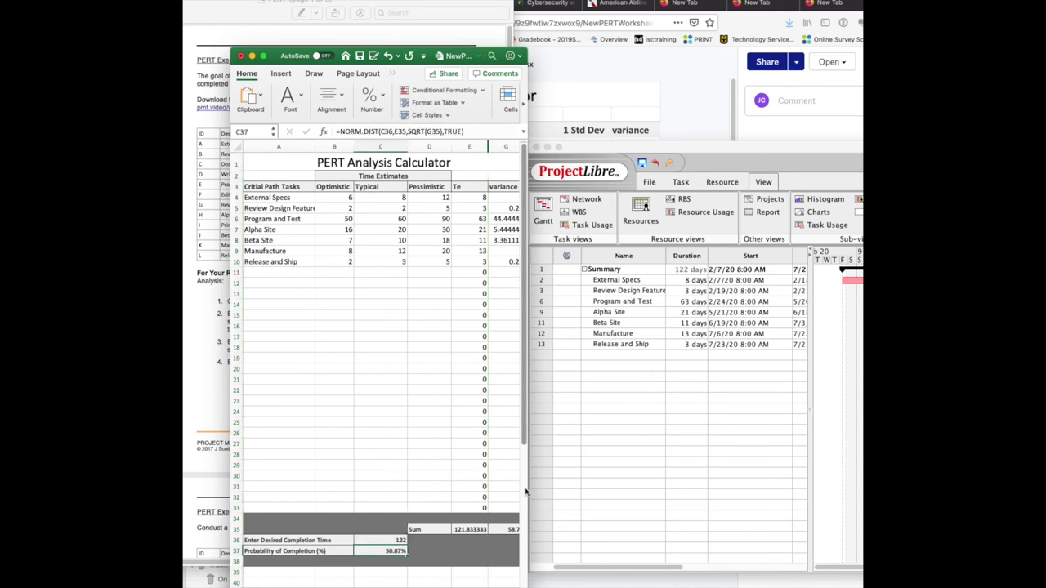
pyautogui.moveTo(527, 487); pyautogui.dragTo(628, 474)
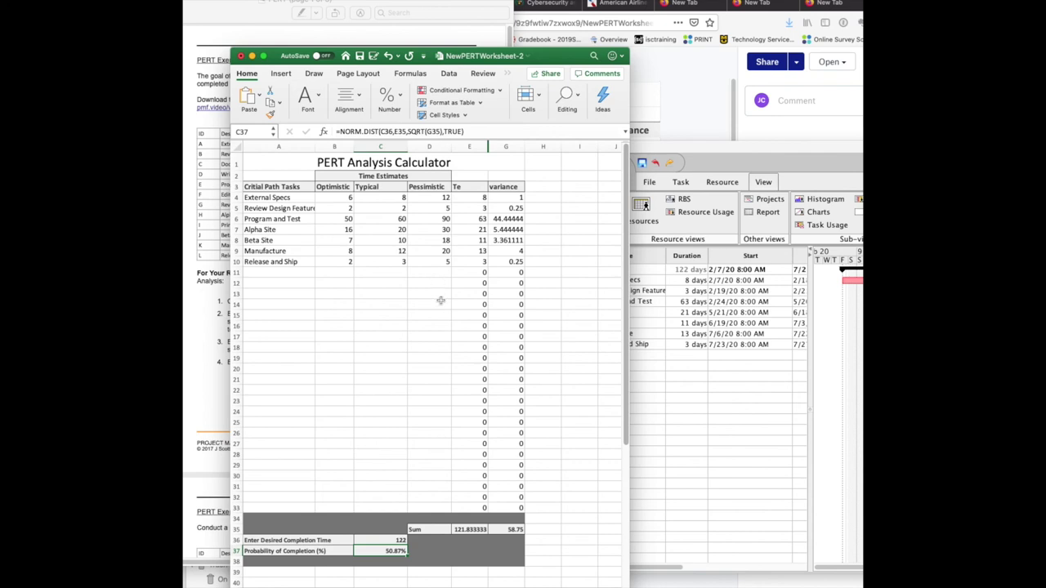
# Try desired completion times of 130 and 150 in the probability calculator
pyautogui.click(391, 542)
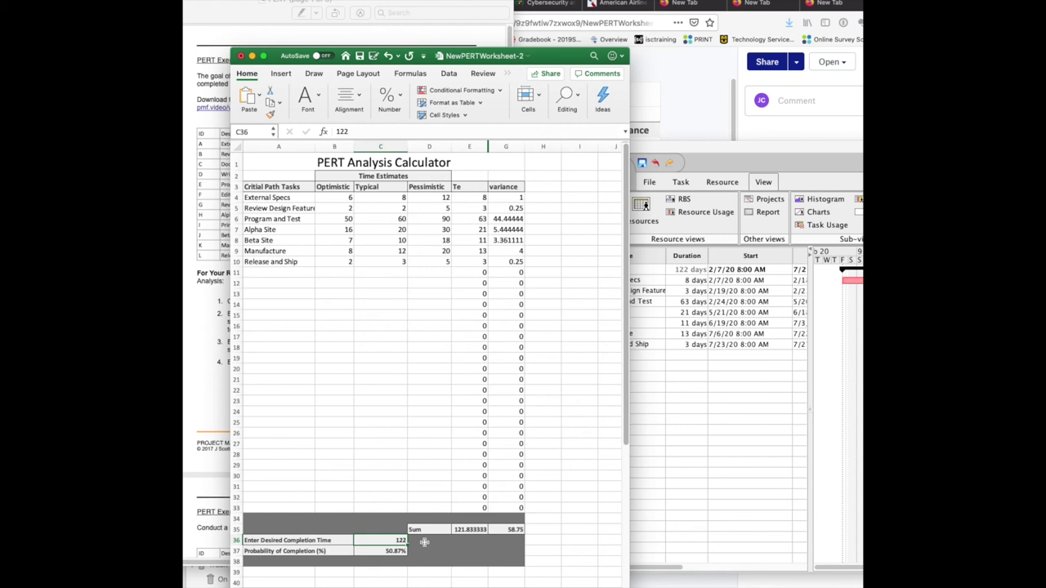
pyautogui.write('1')
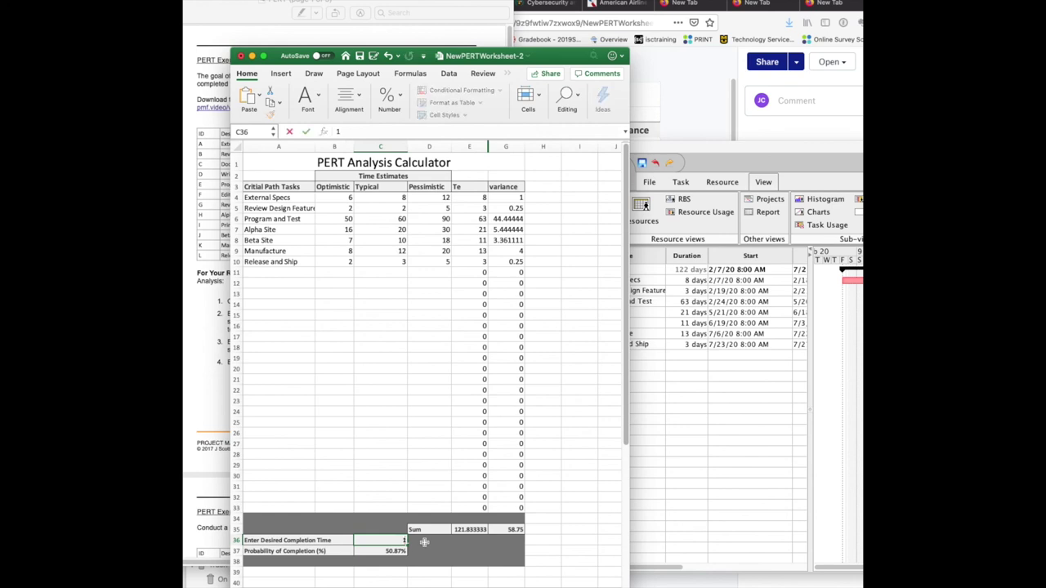
pyautogui.write('30')
pyautogui.press('Return')
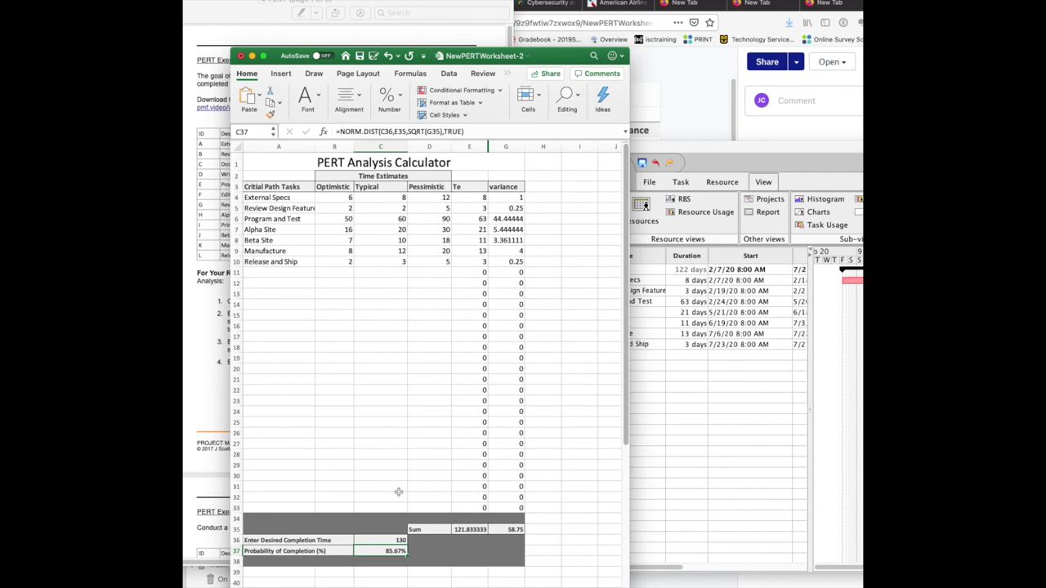
pyautogui.click(390, 540)
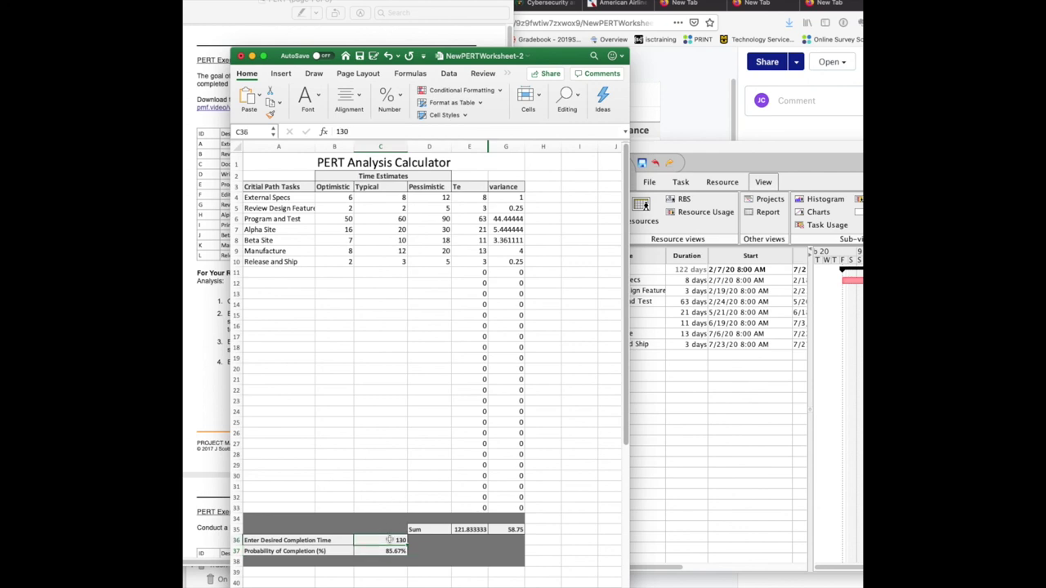
pyautogui.write('1')
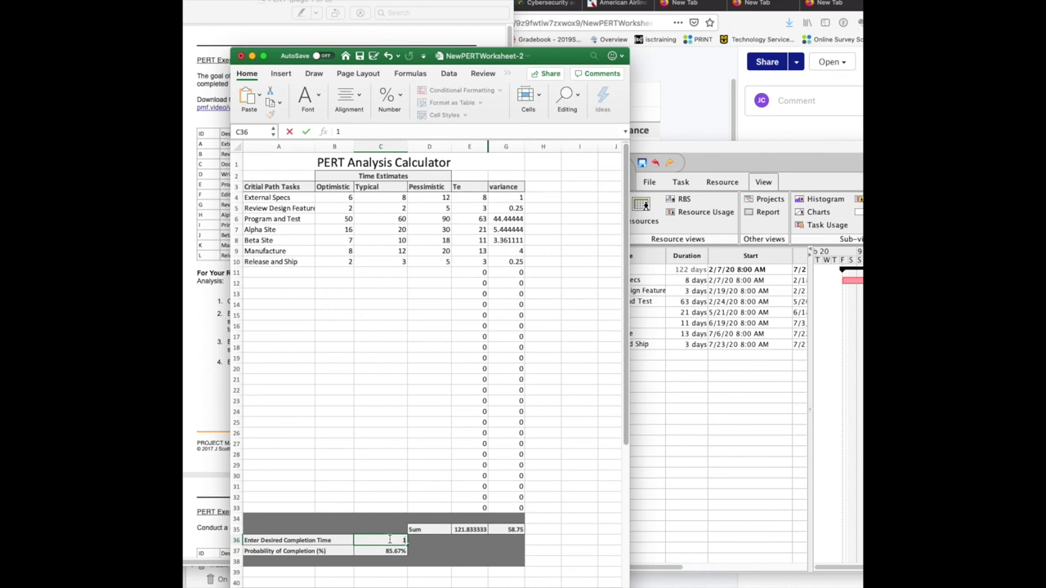
pyautogui.write('50')
pyautogui.press('Return')
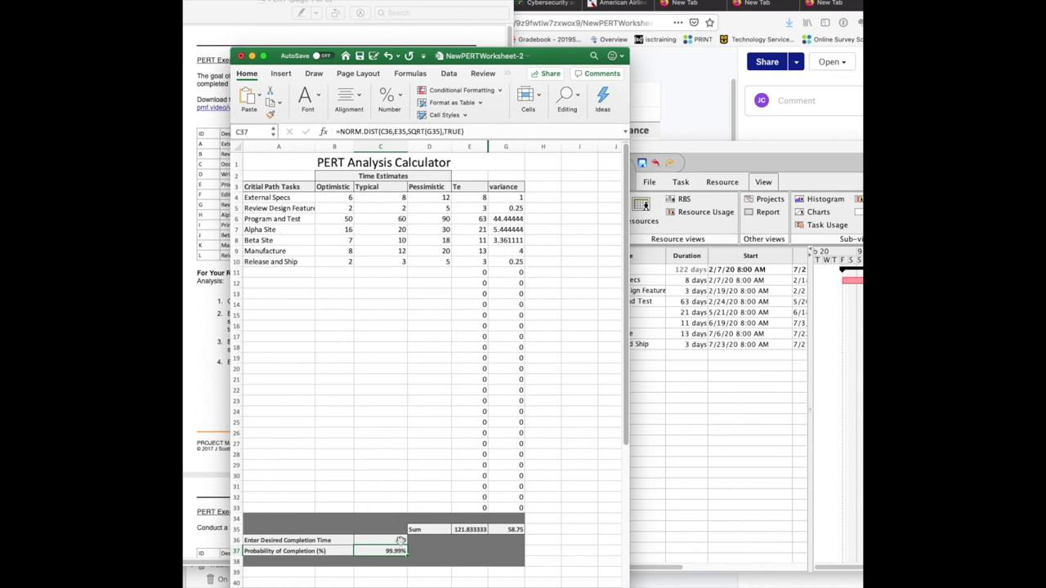
# Set the desired completion time to 135 and select the typical estimate for Program and Test
pyautogui.click(401, 540)
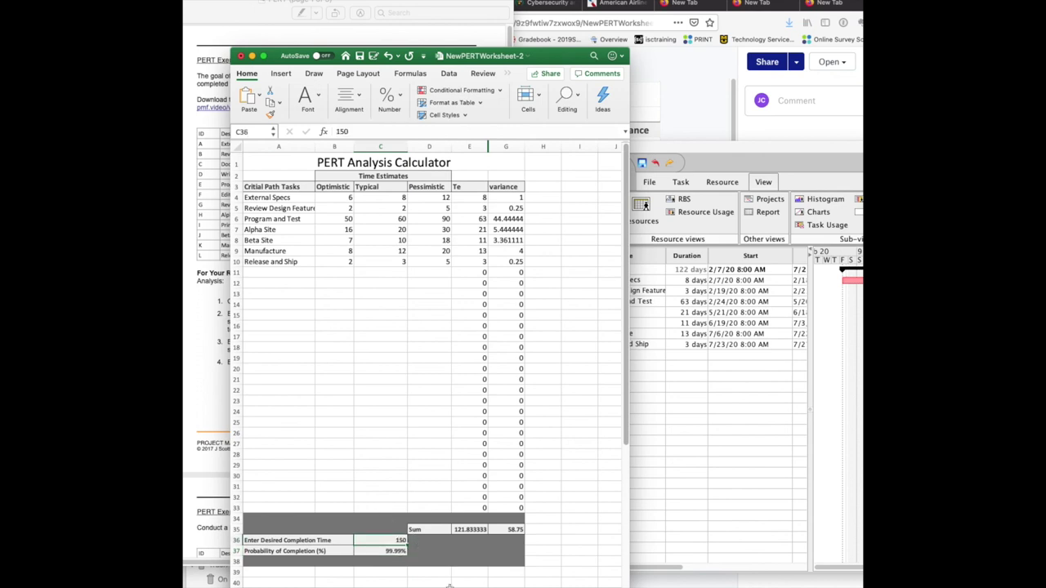
pyautogui.write('135')
pyautogui.press('Return')
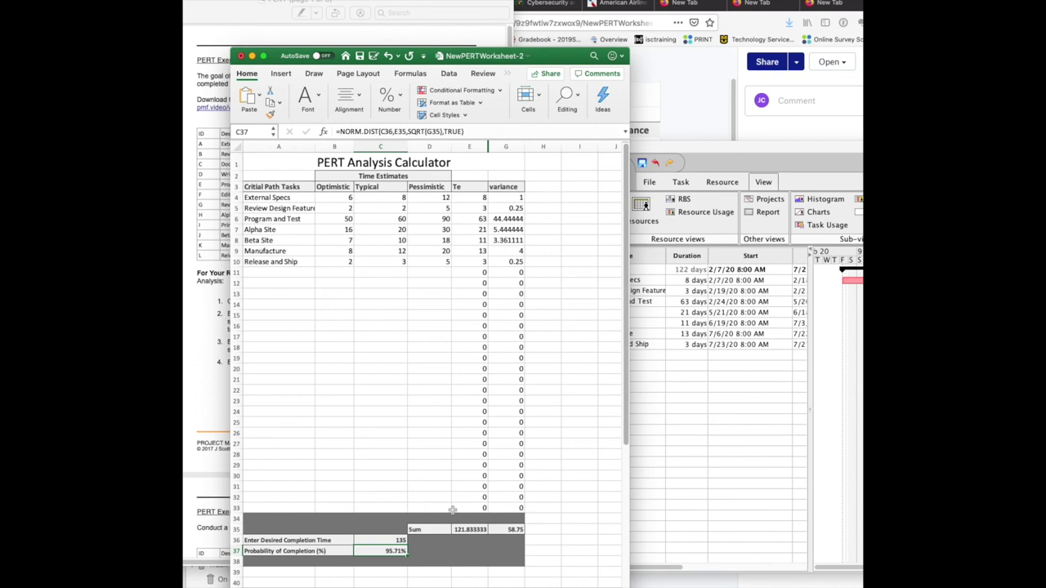
pyautogui.click(381, 219)
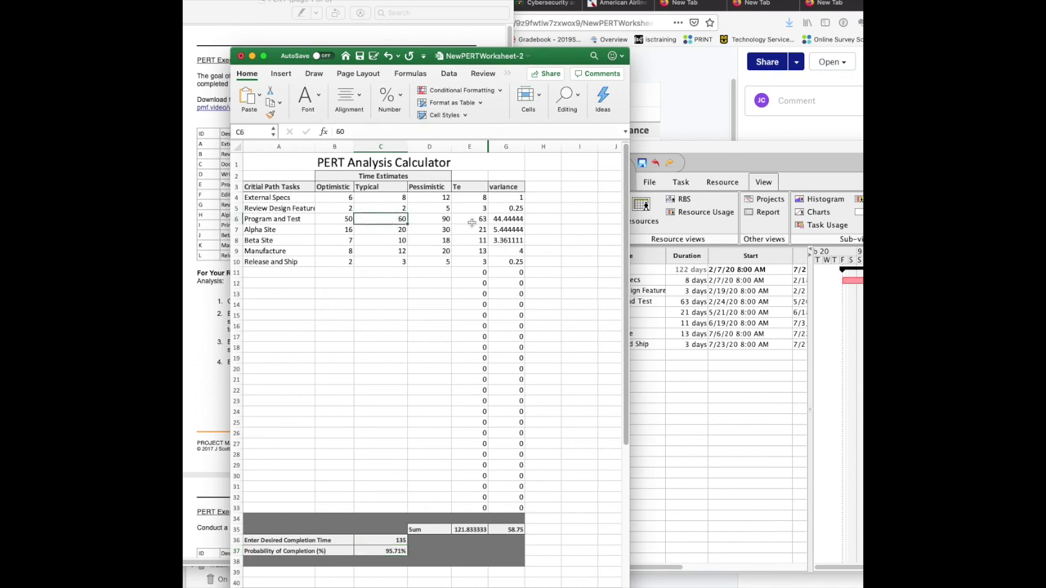